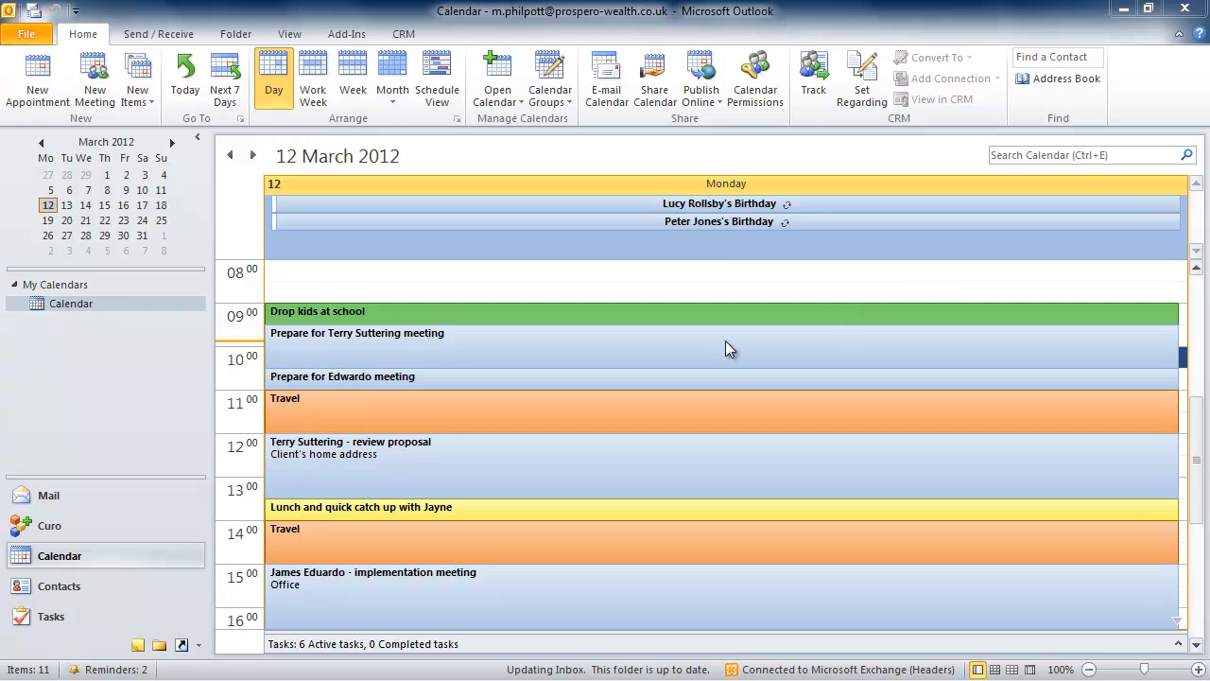
# - Open the "URGENT - Report needed" email in the Inbox, read the lending report request and close it
pyautogui.click(156, 494)
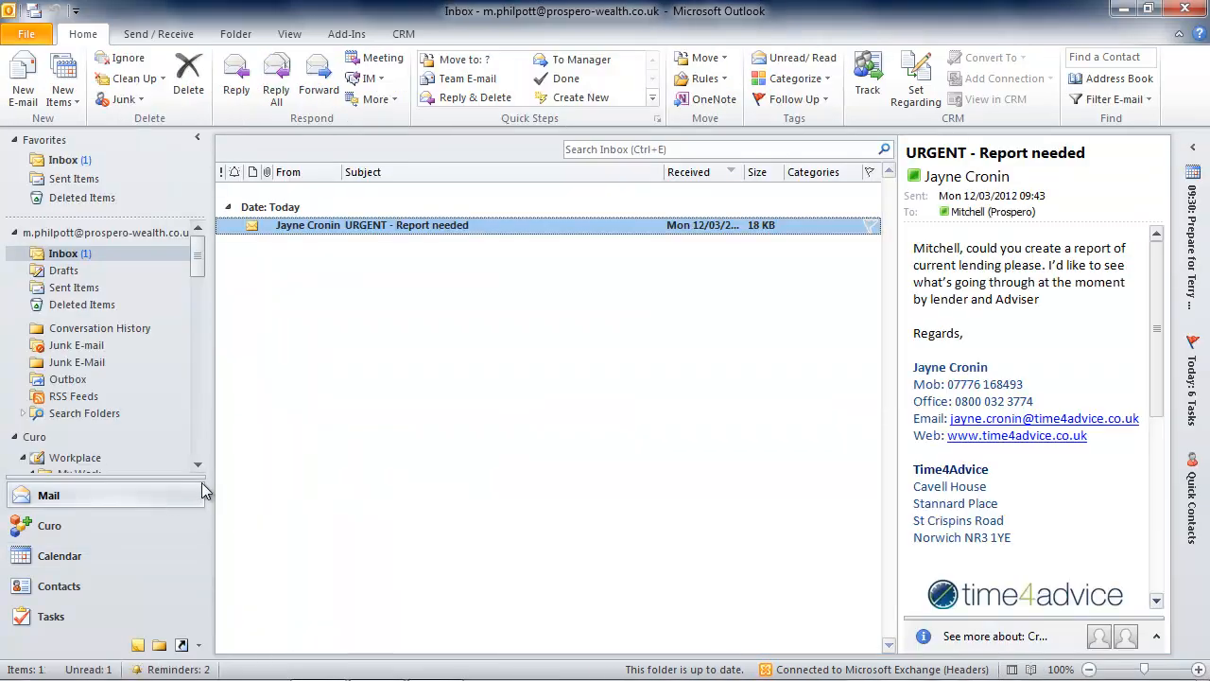
pyautogui.doubleClick(576, 228)
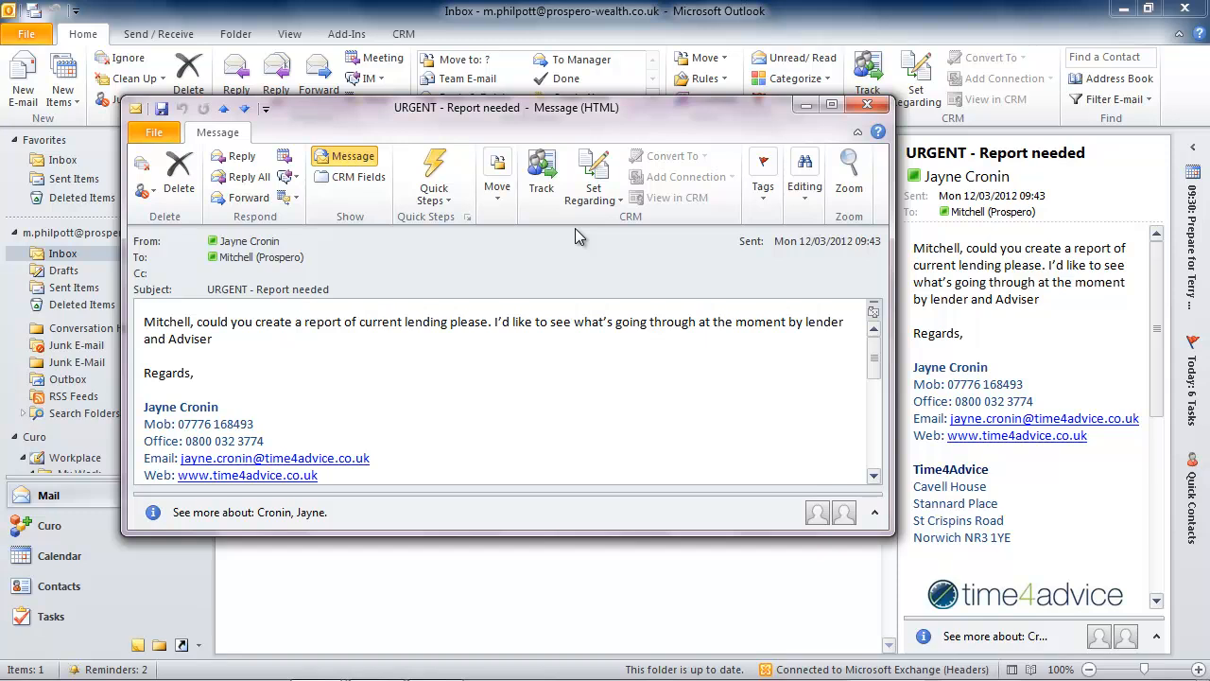
pyautogui.click(865, 106)
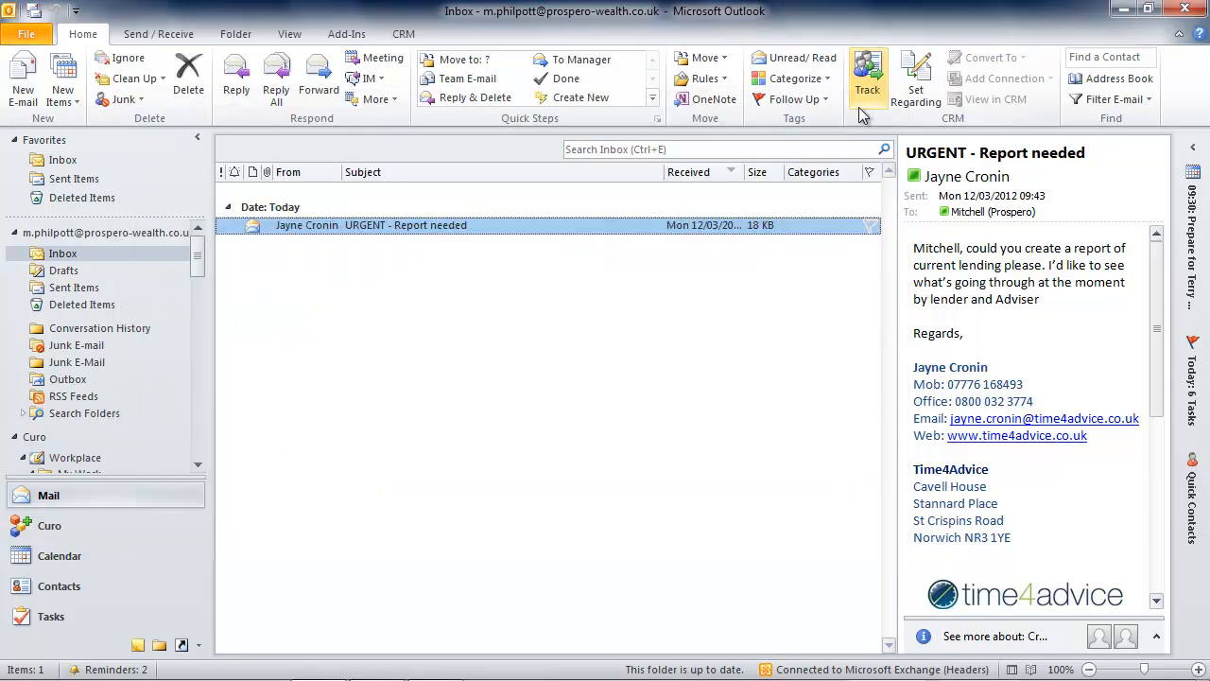
# - Show the Advances records in Curo and switch their chart to Case volume by current status
pyautogui.click(74, 524)
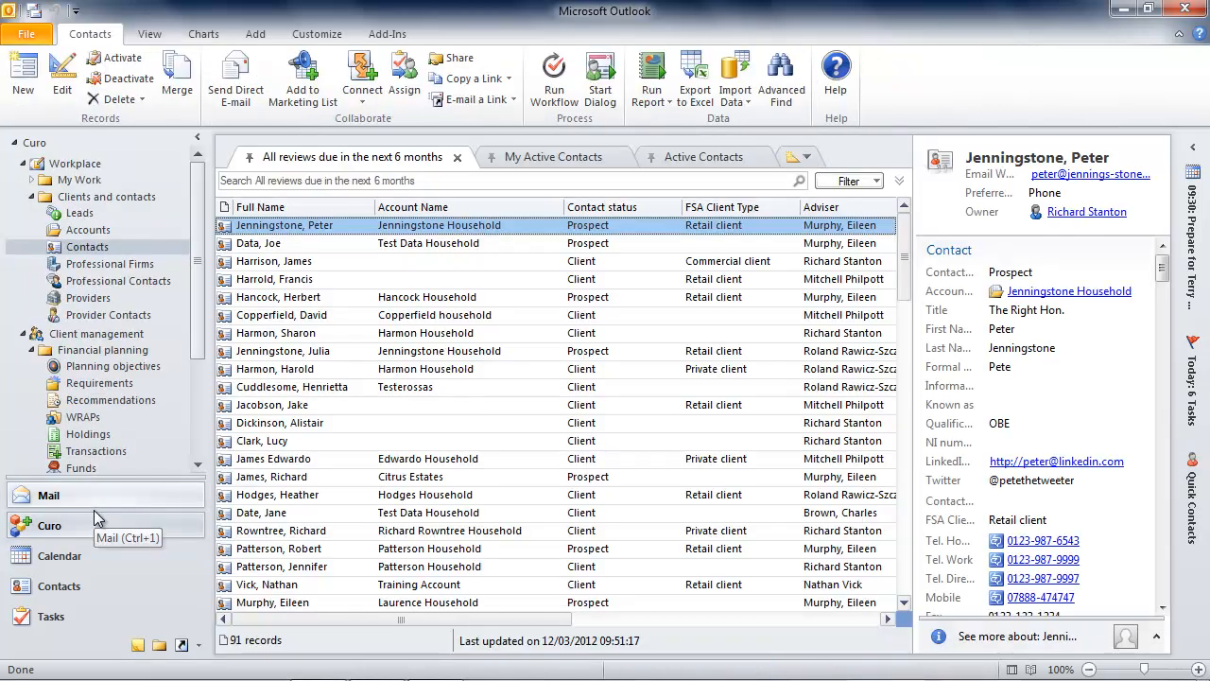
pyautogui.scroll(-3, 194, 326)
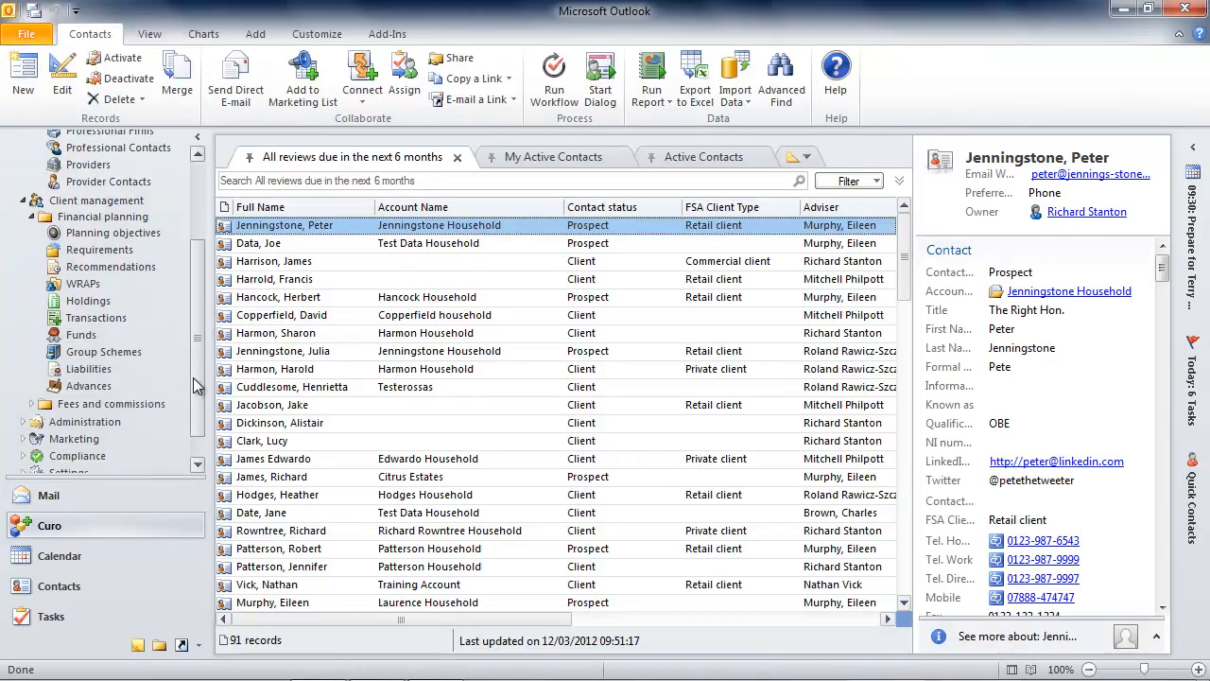
pyautogui.click(102, 353)
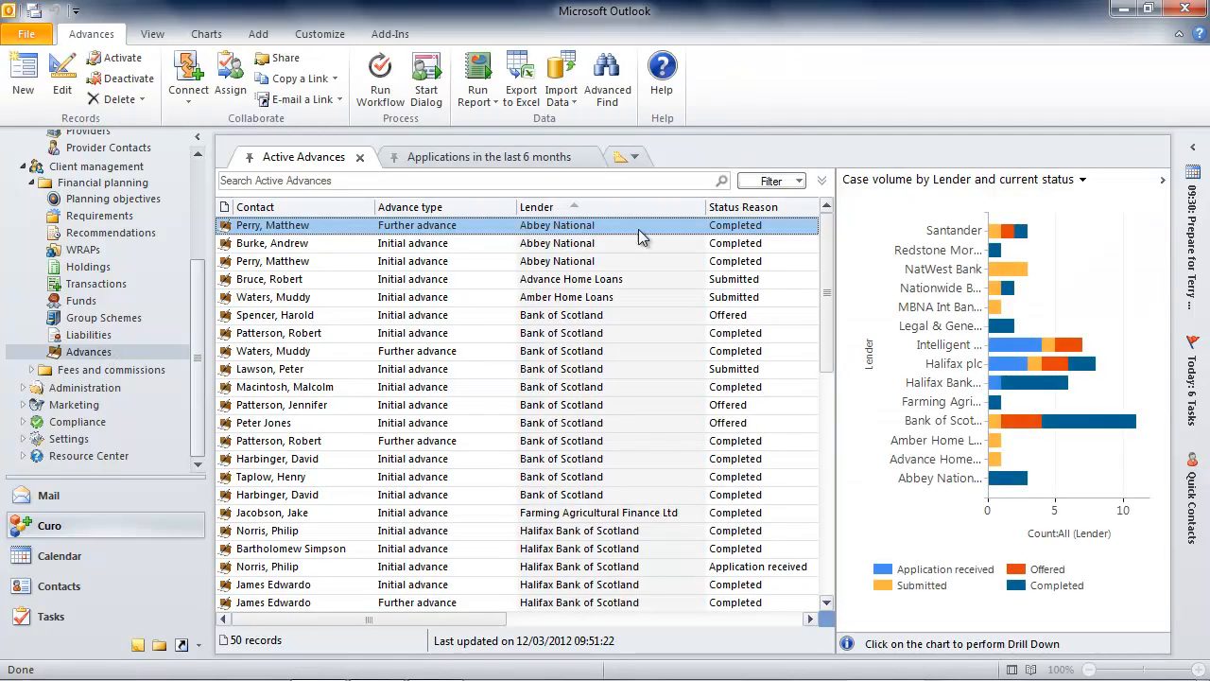
pyautogui.click(870, 185)
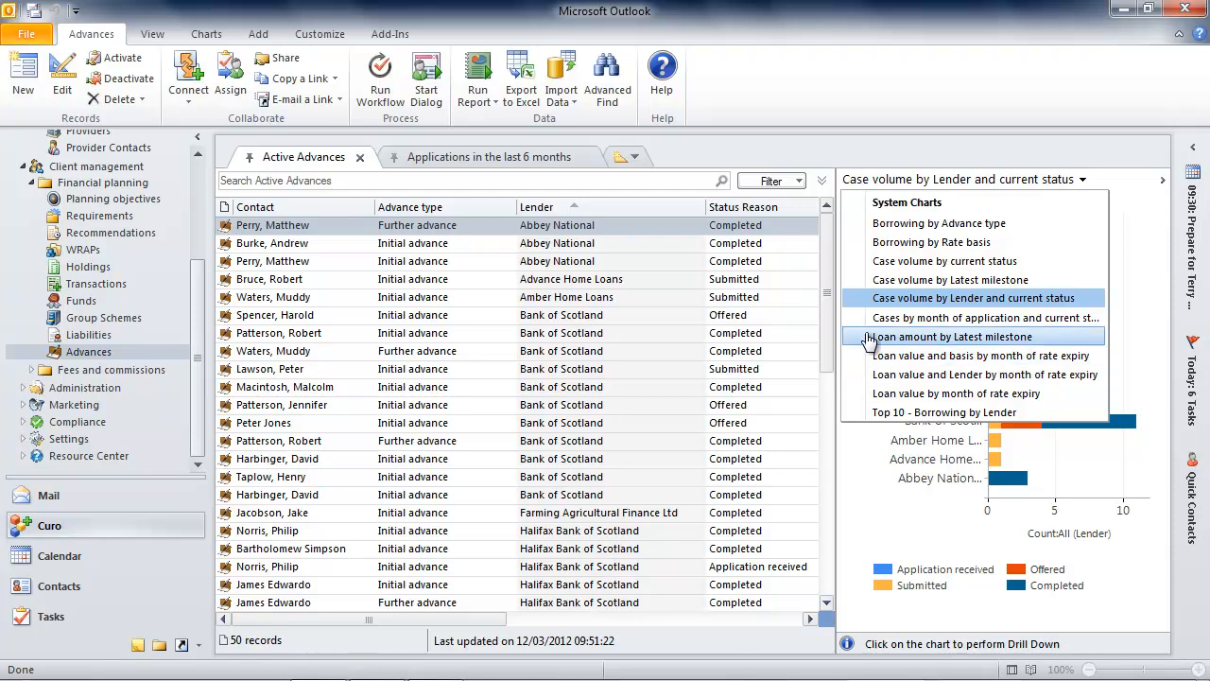
pyautogui.click(871, 263)
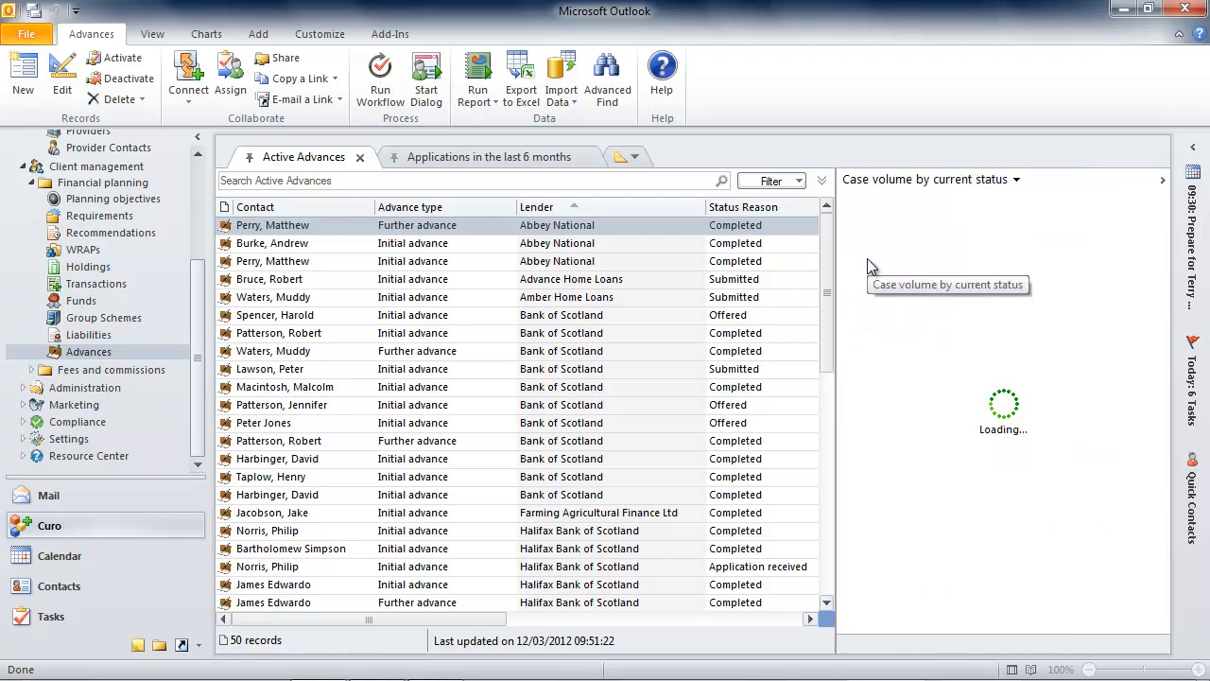
# - Export the Active Advances view to Excel as a Dynamic PivotTable, keeping the preselected columns, and open the exported file
pyautogui.click(479, 104)
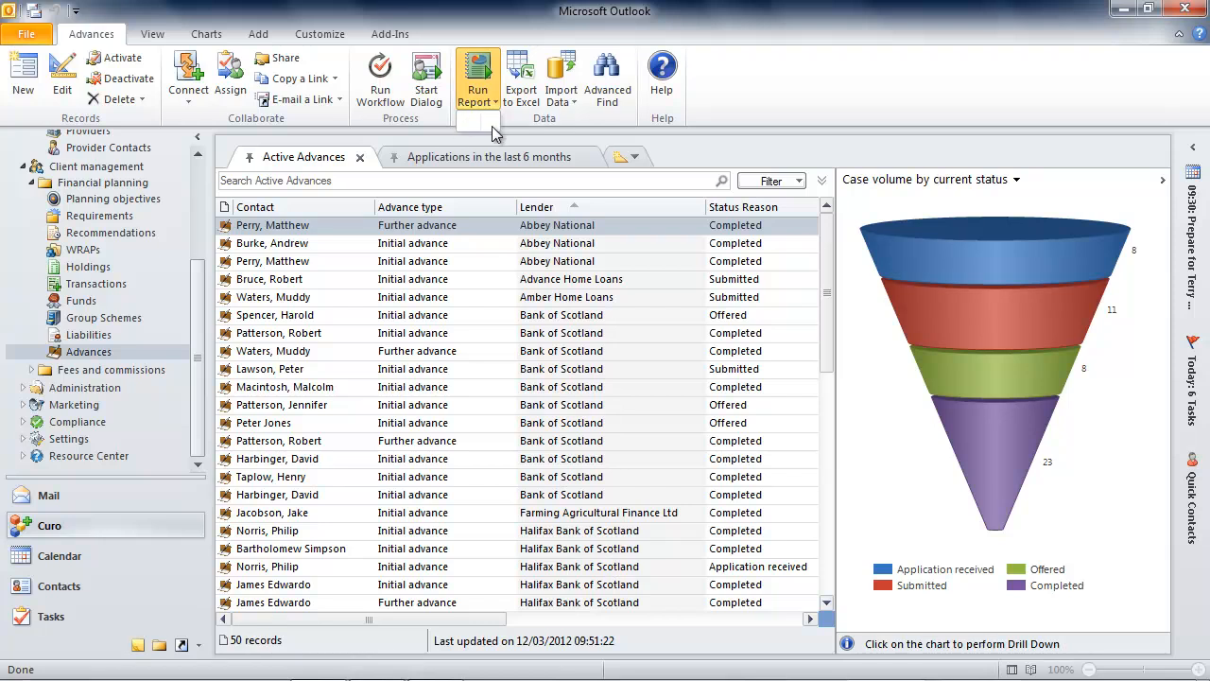
pyautogui.click(527, 85)
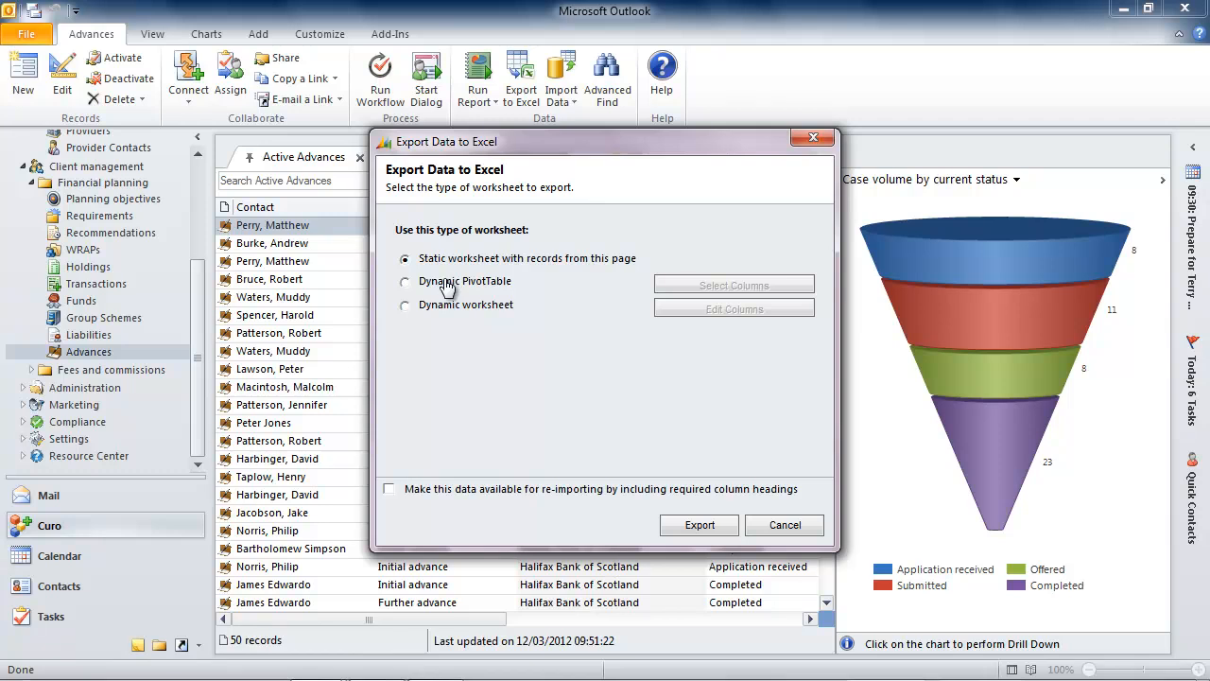
pyautogui.click(447, 287)
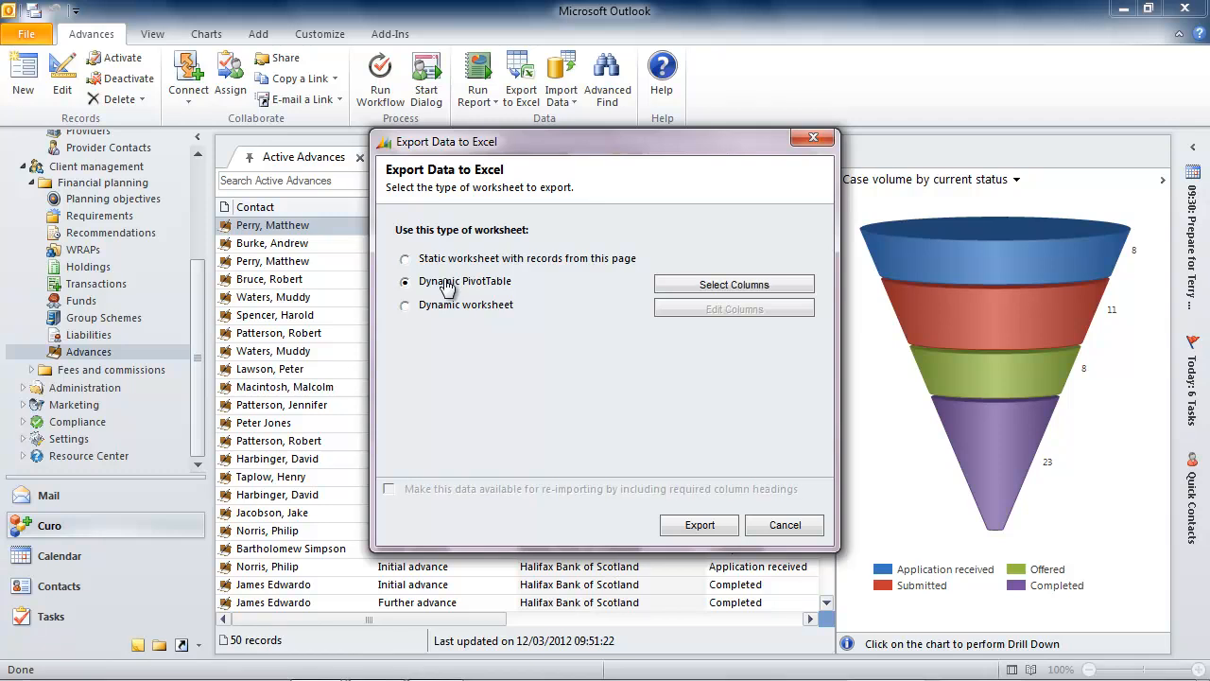
pyautogui.click(695, 287)
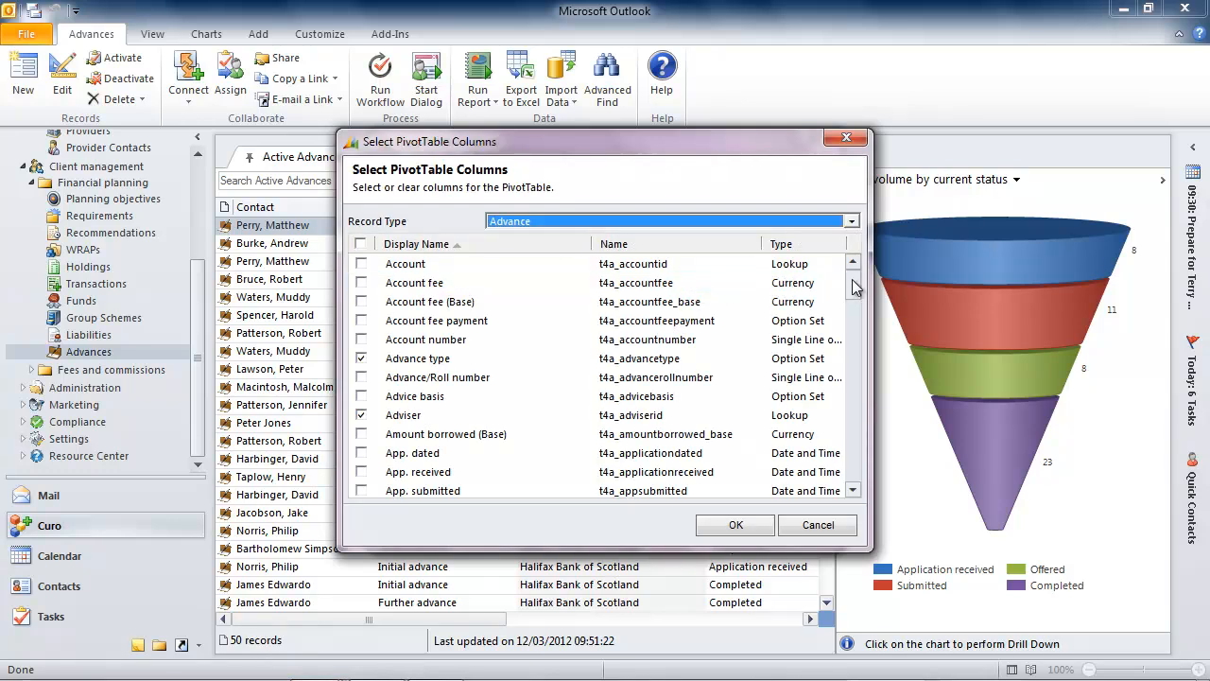
pyautogui.moveTo(855, 287); pyautogui.dragTo(853, 427)
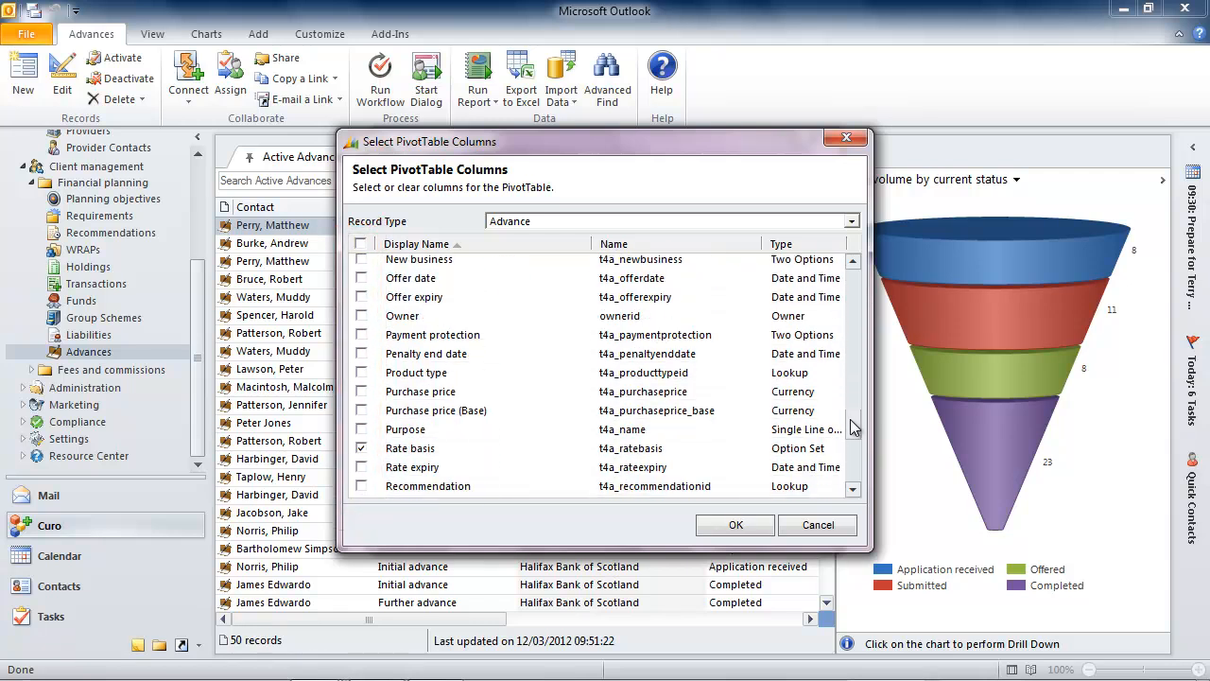
pyautogui.click(734, 526)
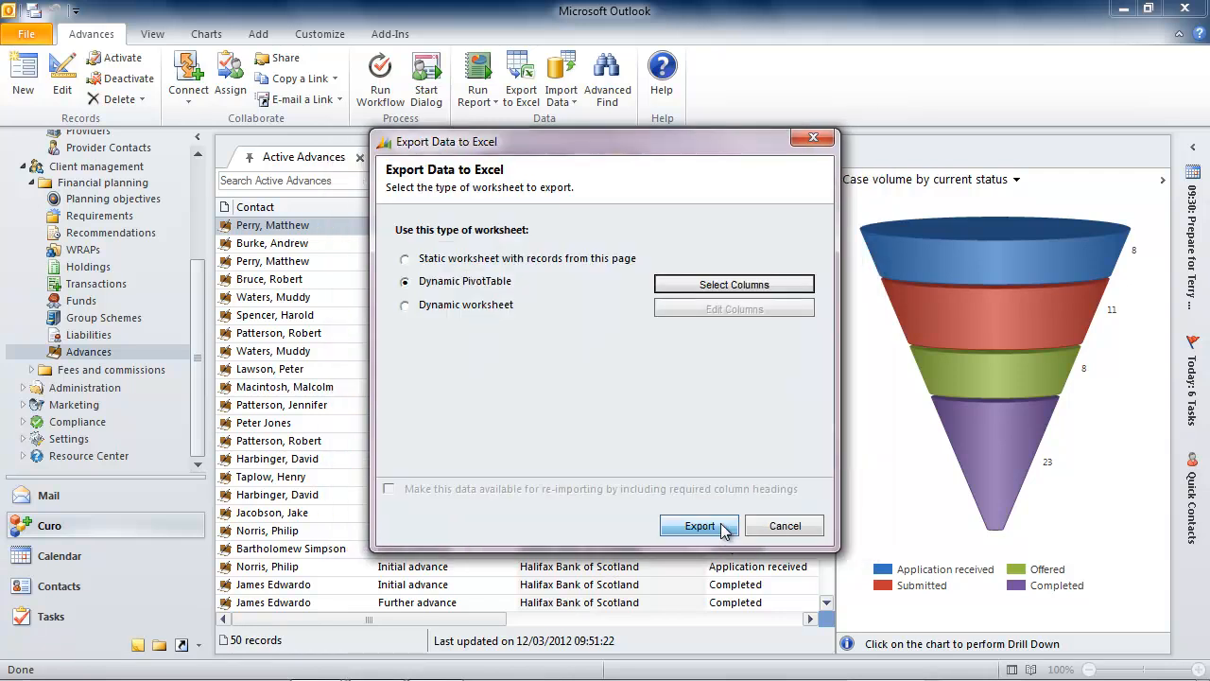
pyautogui.click(699, 525)
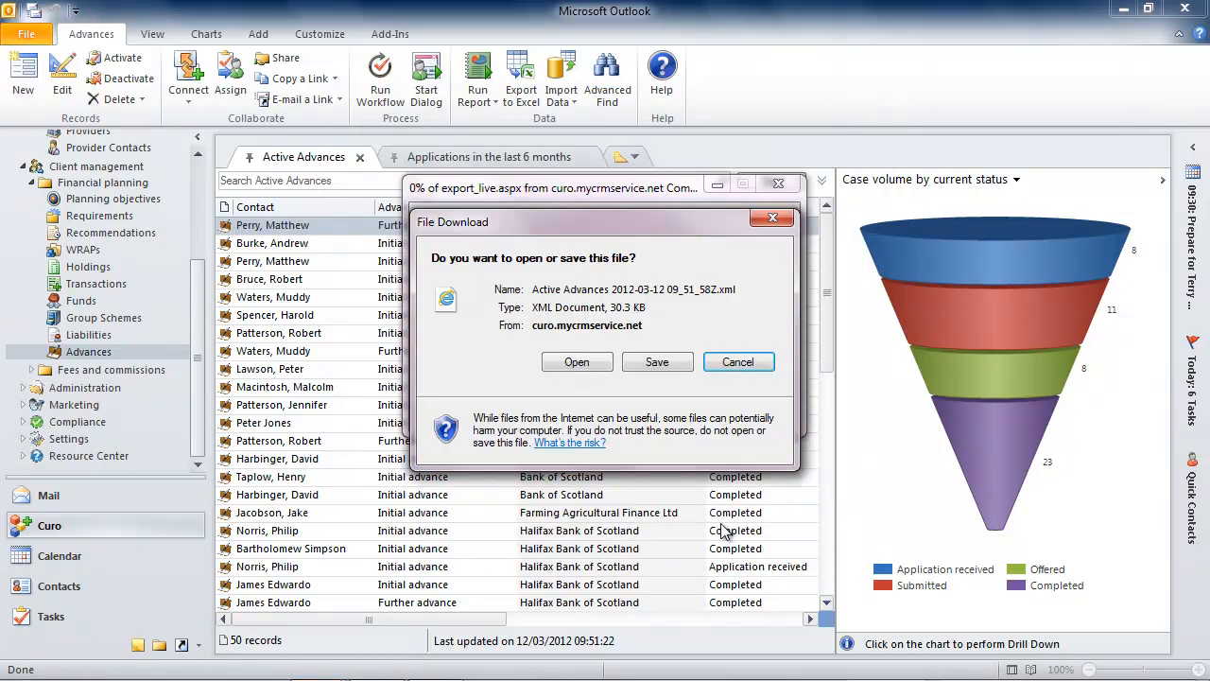
pyautogui.click(577, 362)
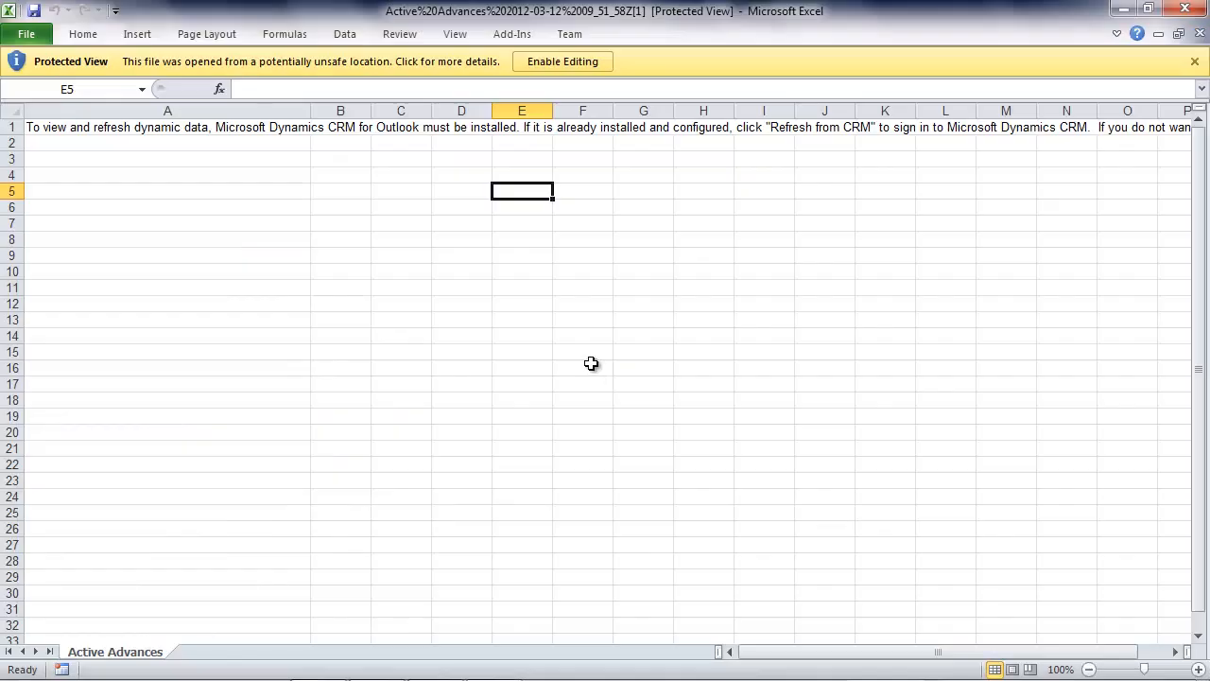
# - Enable editing on the exported Active Advances workbook and refresh its data from CRM
pyautogui.click(559, 62)
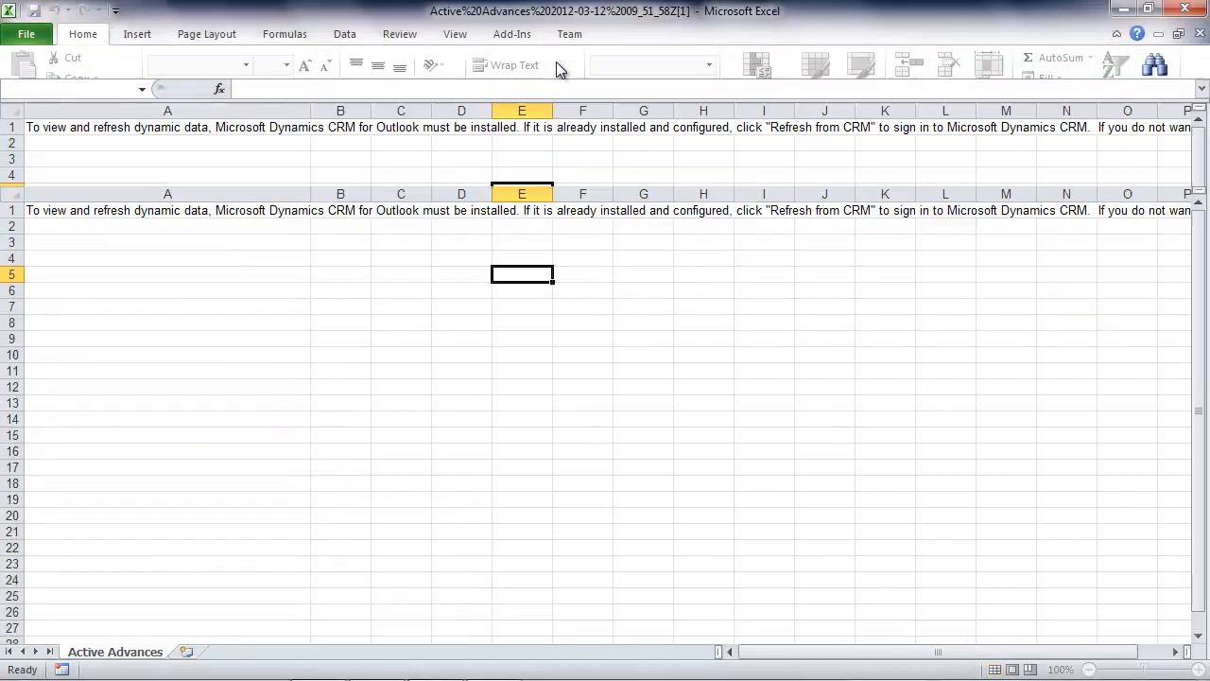
pyautogui.click(385, 143)
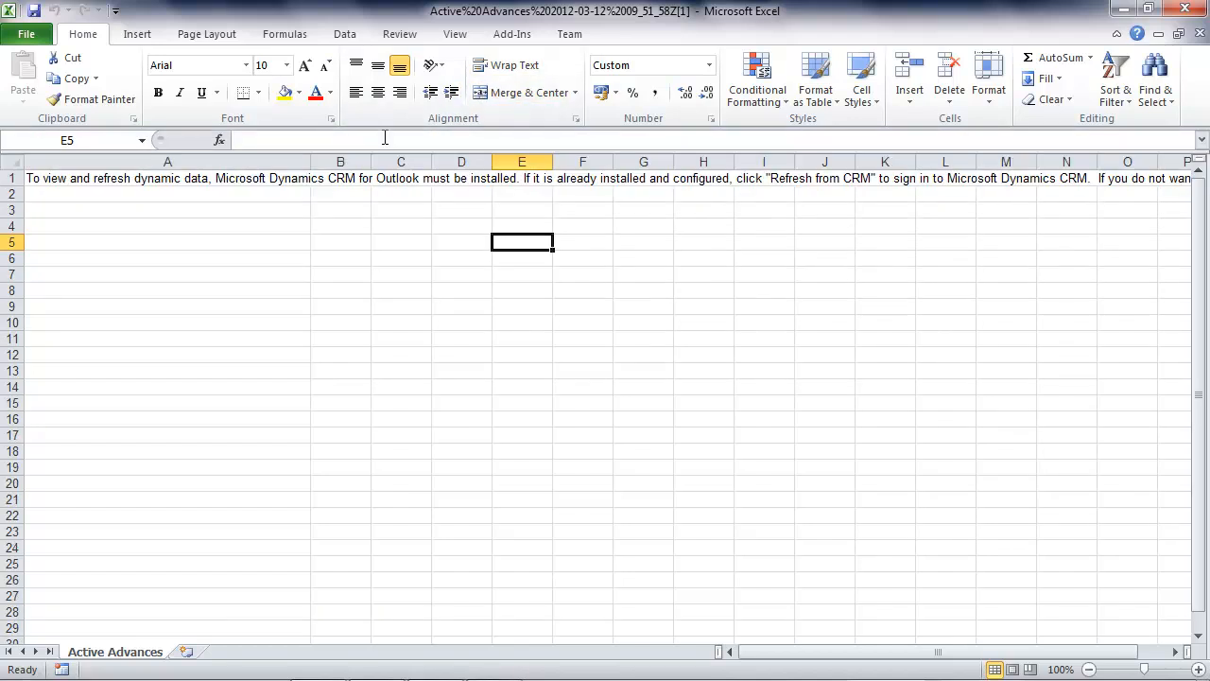
pyautogui.click(356, 42)
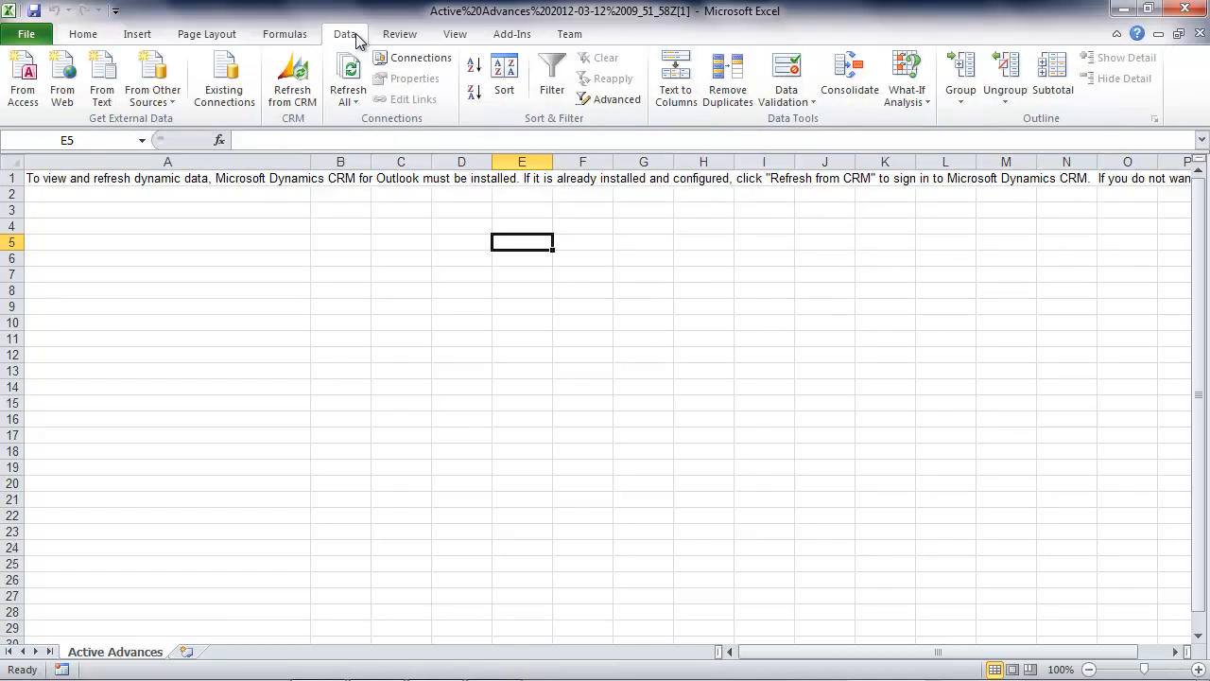
pyautogui.click(289, 82)
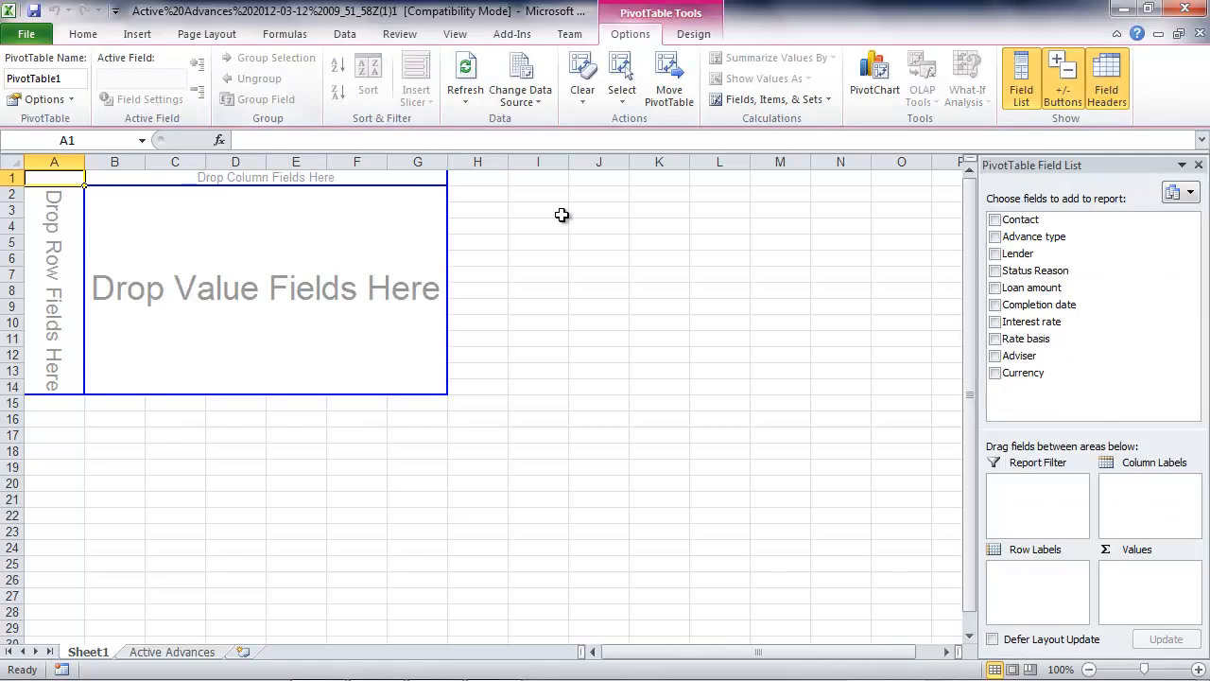
# - Build the pivot table with Lender as row labels, Loan amount as values and Adviser as column labels
pyautogui.click(995, 254)
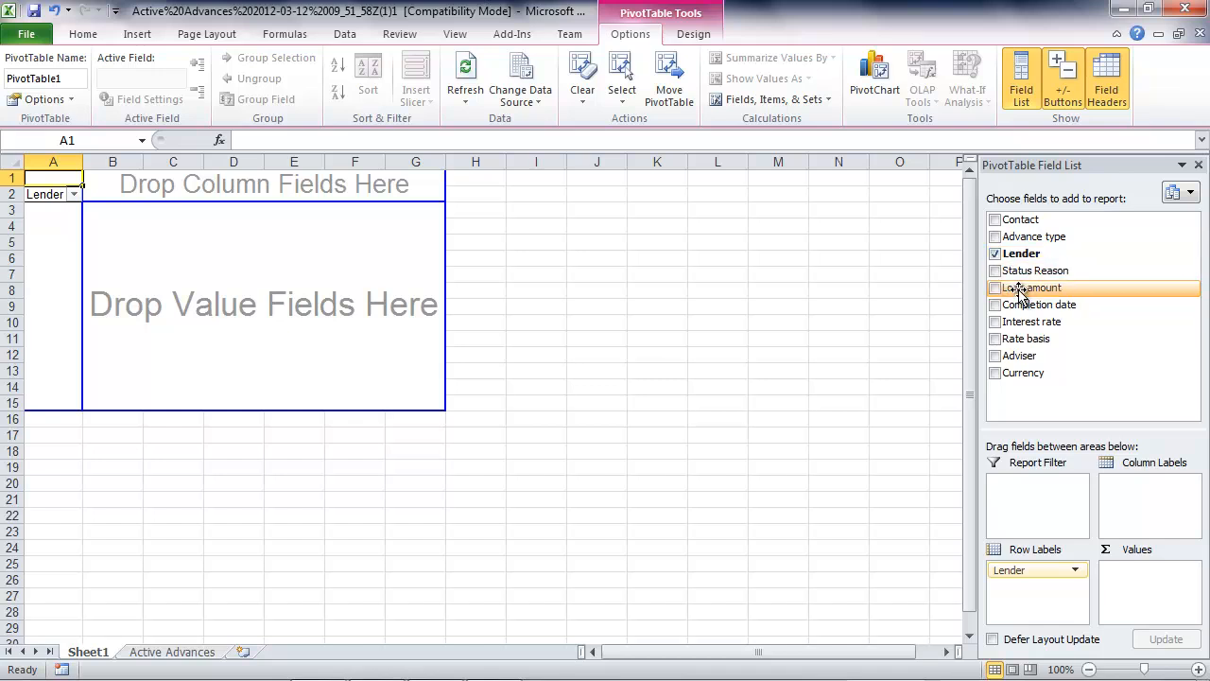
pyautogui.moveTo(1019, 290); pyautogui.dragTo(367, 332)
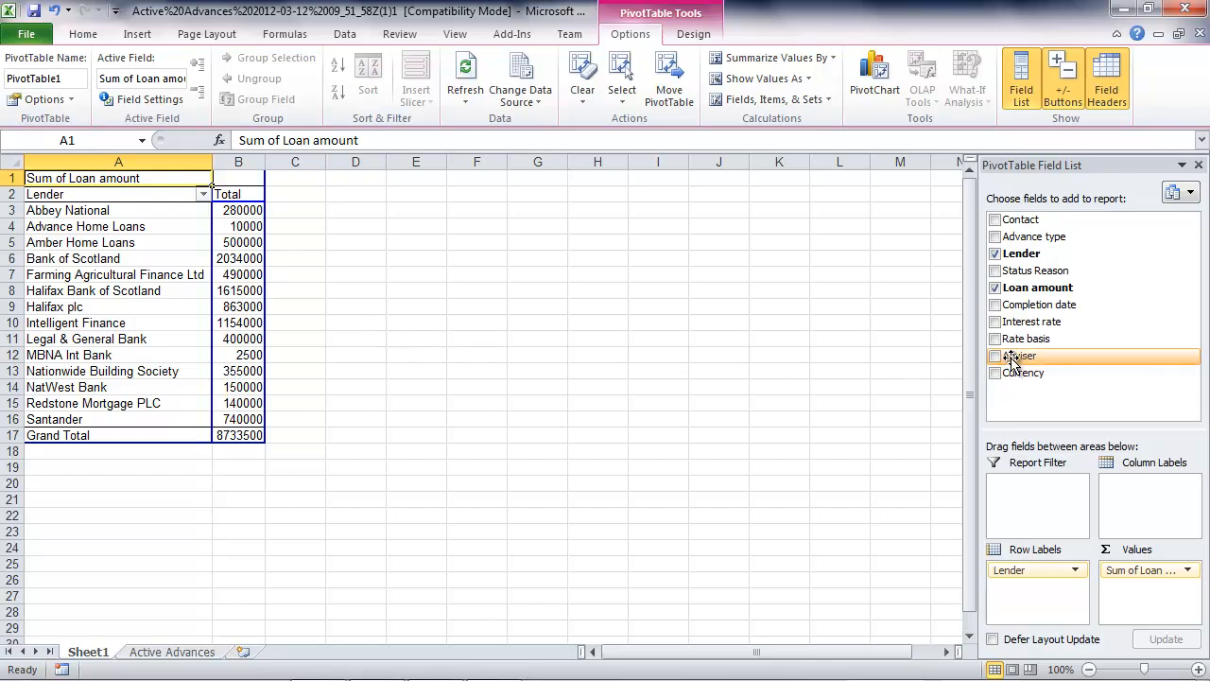
pyautogui.moveTo(1011, 358); pyautogui.dragTo(1158, 491)
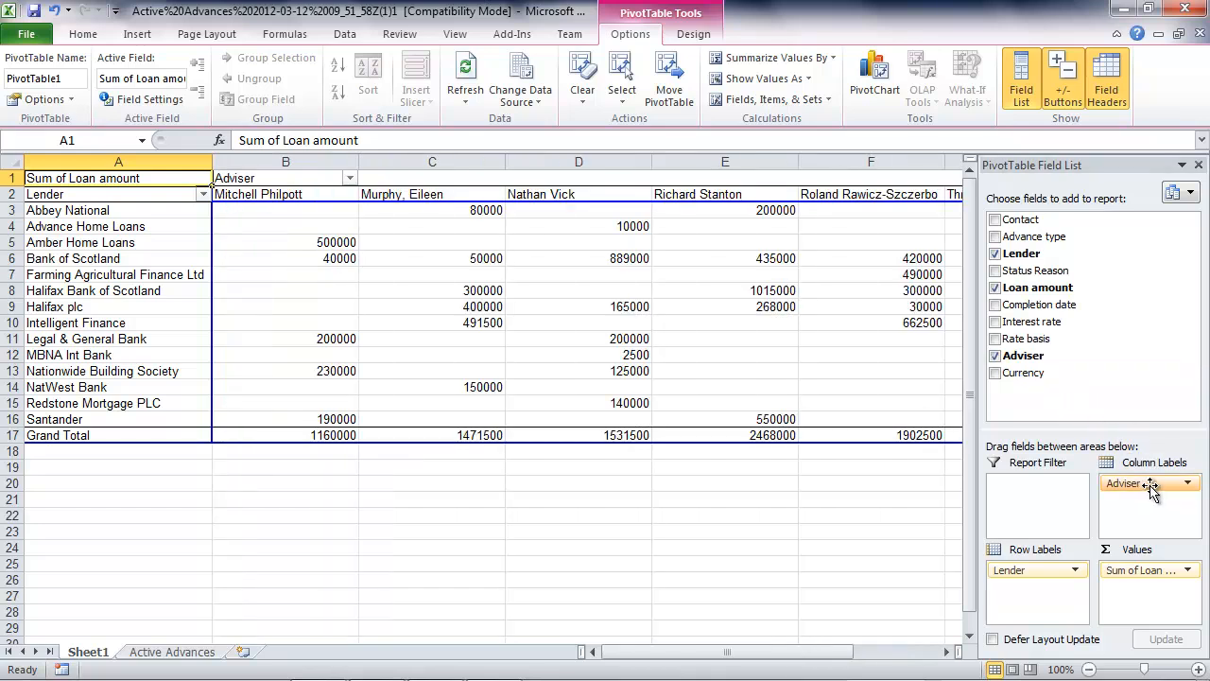
# - Try Rate basis as a column field, first replacing Adviser and also combined with it, and restore Adviser as the only column field
pyautogui.moveTo(1151, 487); pyautogui.dragTo(1068, 416)
pyautogui.moveTo(1029, 339); pyautogui.dragTo(1146, 493)
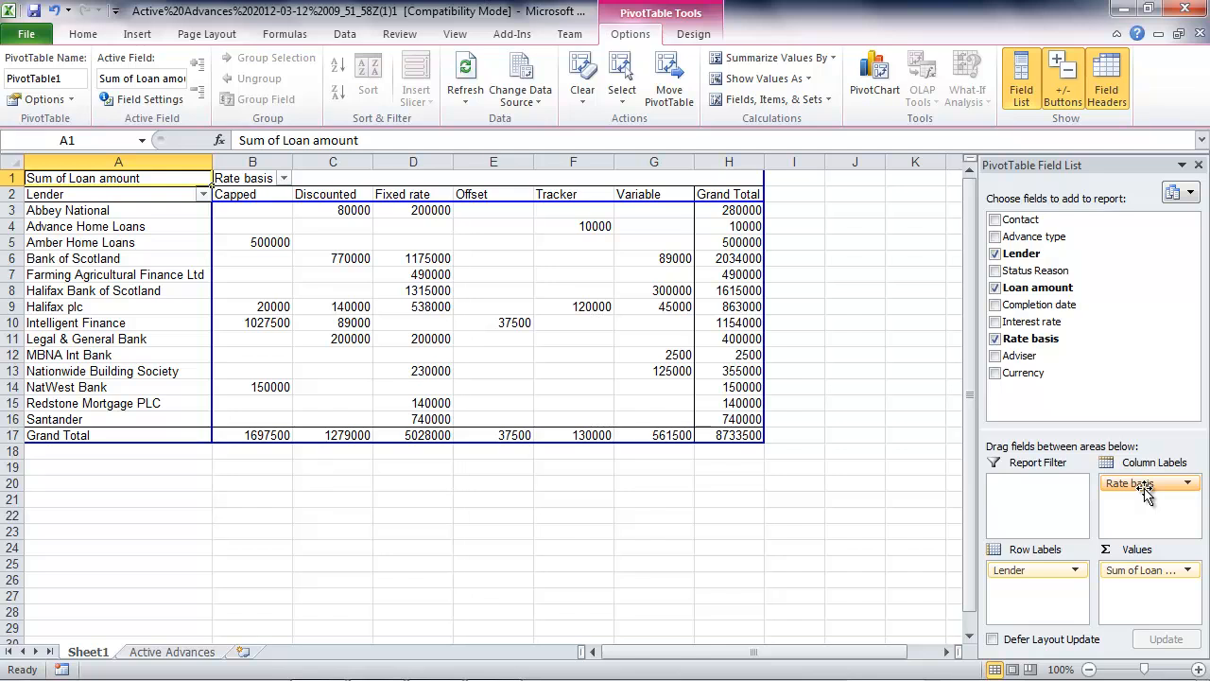
pyautogui.moveTo(1021, 356)
pyautogui.mouseDown()
pyautogui.moveTo(1080, 410)
pyautogui.moveTo(1132, 510)
pyautogui.mouseUp()
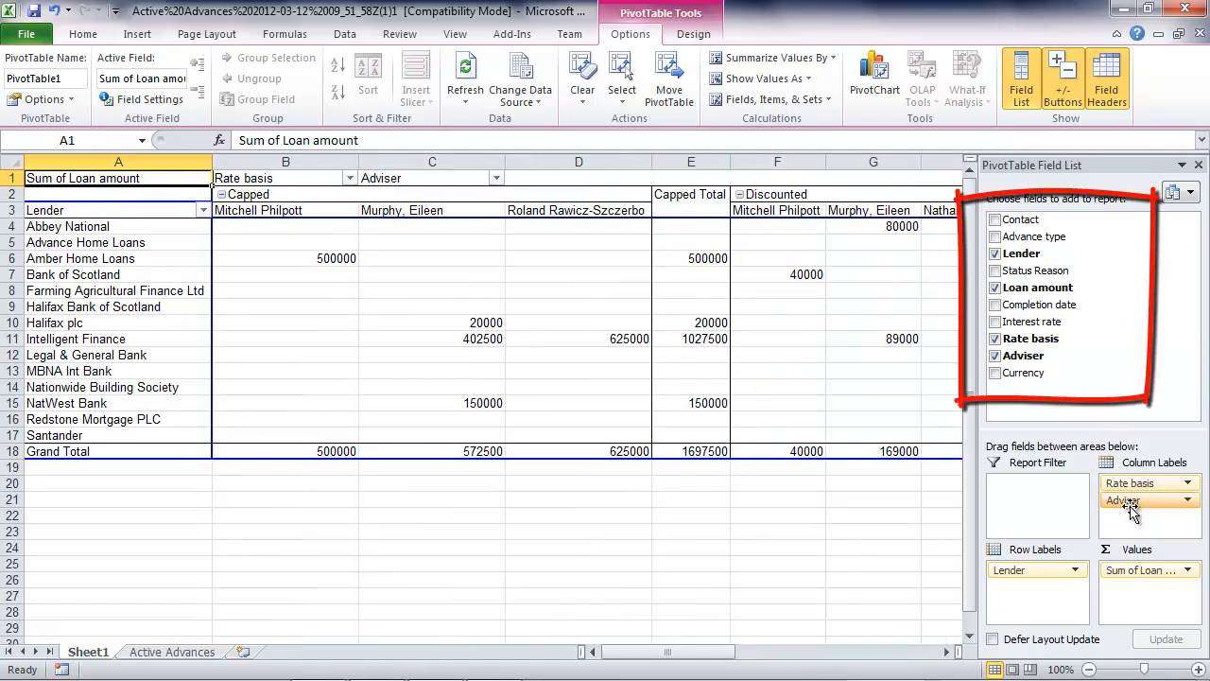
pyautogui.moveTo(1130, 485)
pyautogui.mouseDown()
pyautogui.moveTo(1033, 596)
pyautogui.moveTo(1056, 409)
pyautogui.mouseUp()
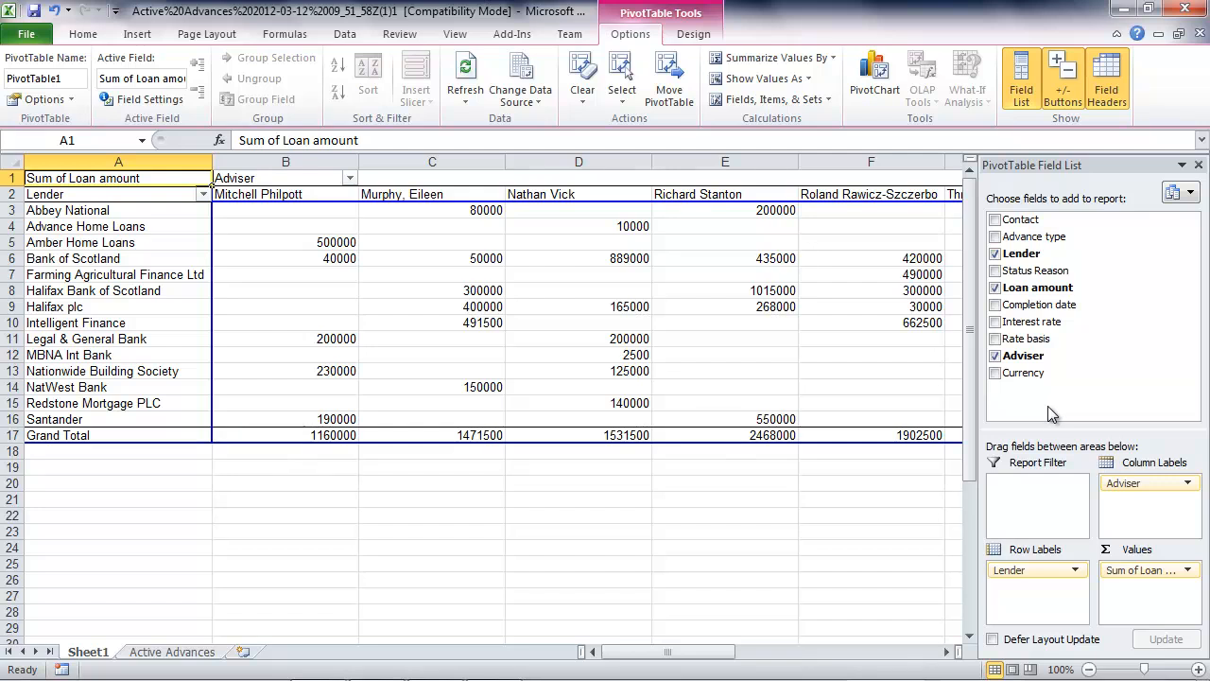
# - Format the pivot table's loan values and totals as English (U.K.) pound accounting amounts without decimals
pyautogui.click(179, 481)
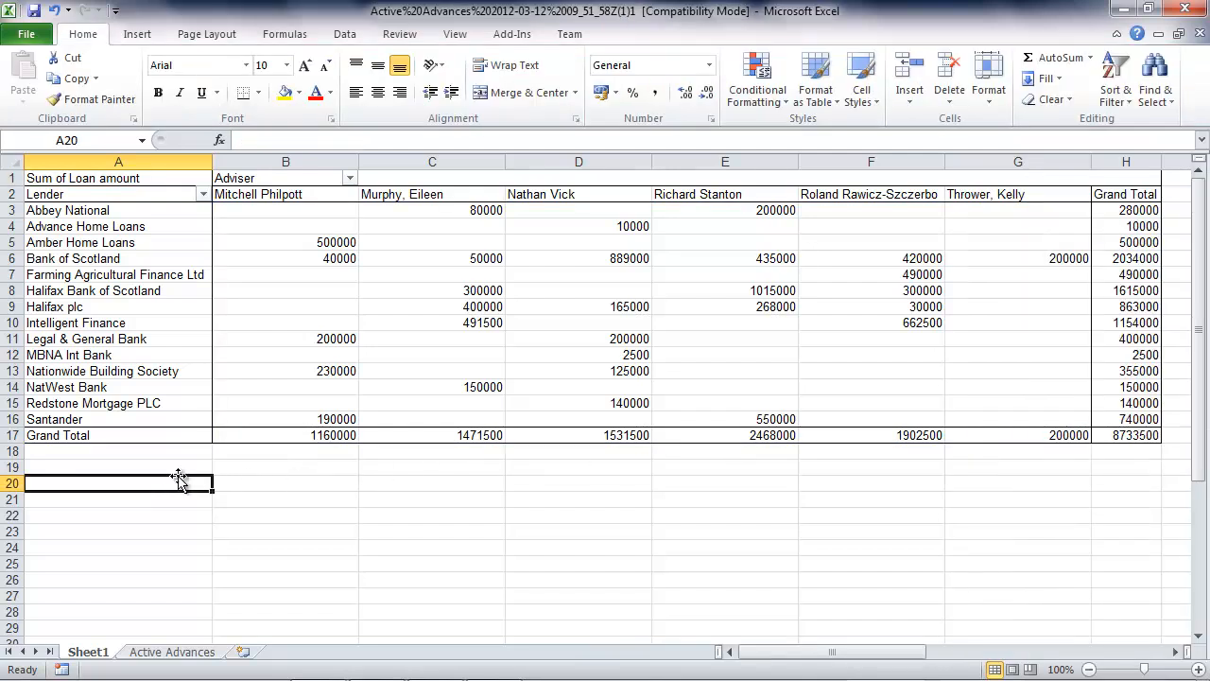
pyautogui.moveTo(310, 209); pyautogui.dragTo(1111, 442)
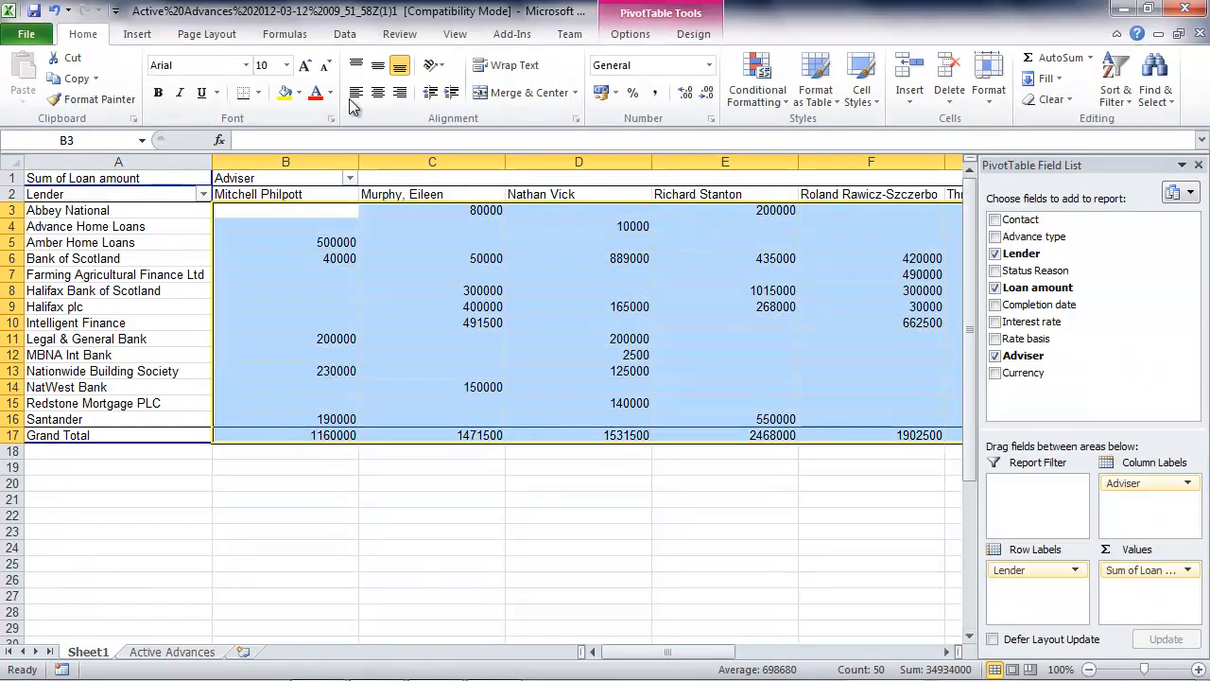
pyautogui.click(615, 93)
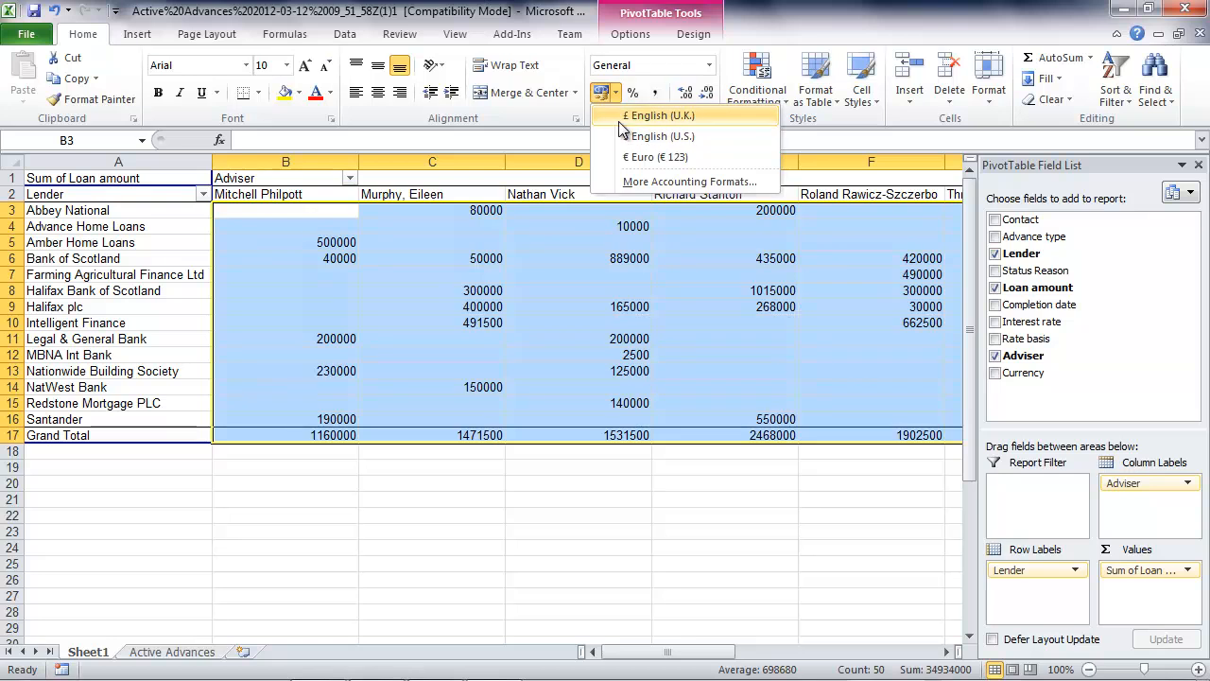
pyautogui.click(624, 117)
pyautogui.click(706, 93)
pyautogui.click(706, 93)
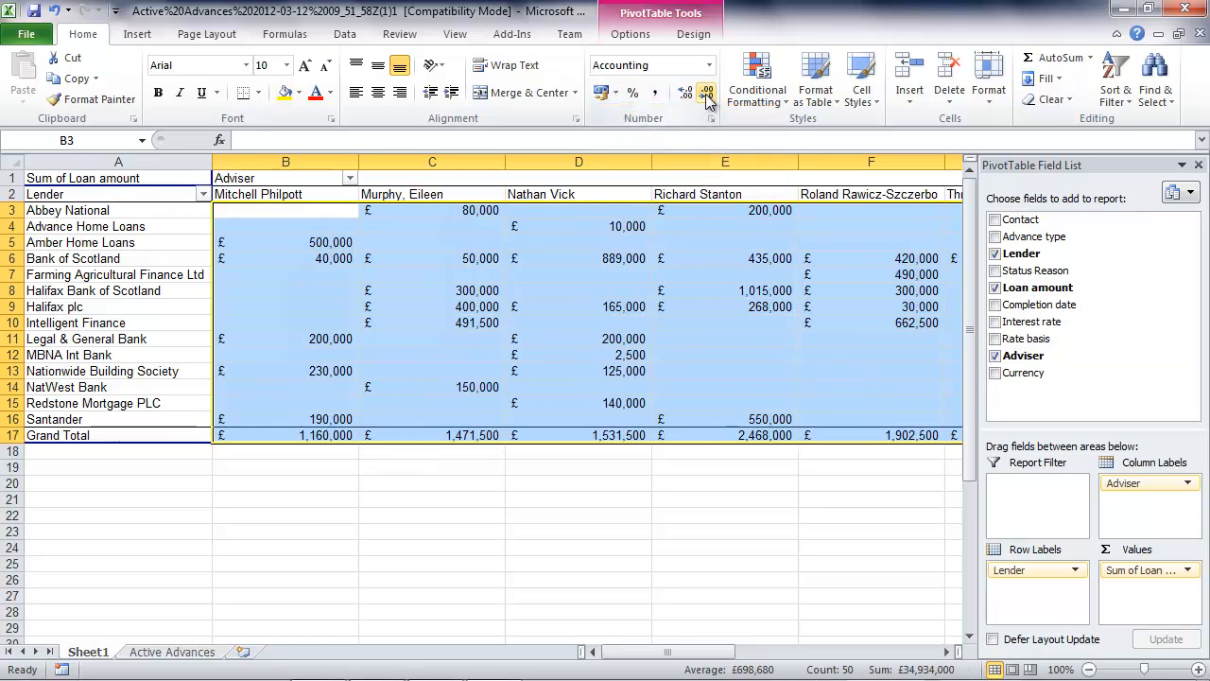
# - Insert a stacked column PivotChart based on the lender and adviser pivot table
pyautogui.click(288, 397)
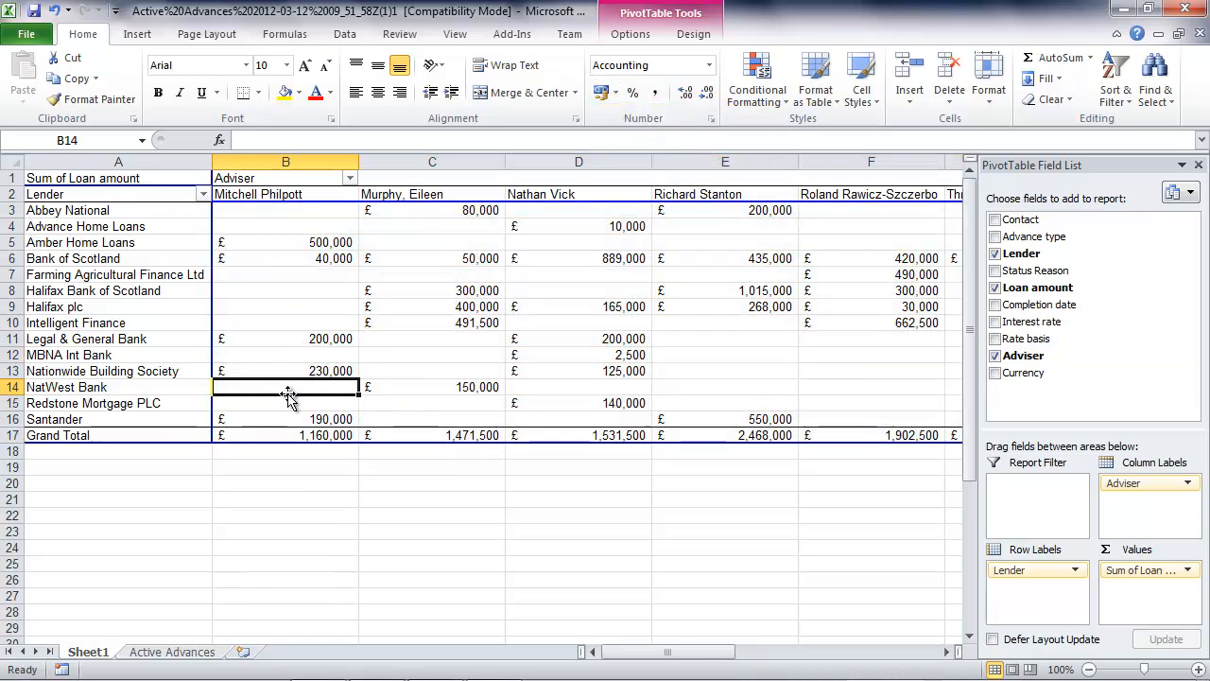
pyautogui.click(648, 35)
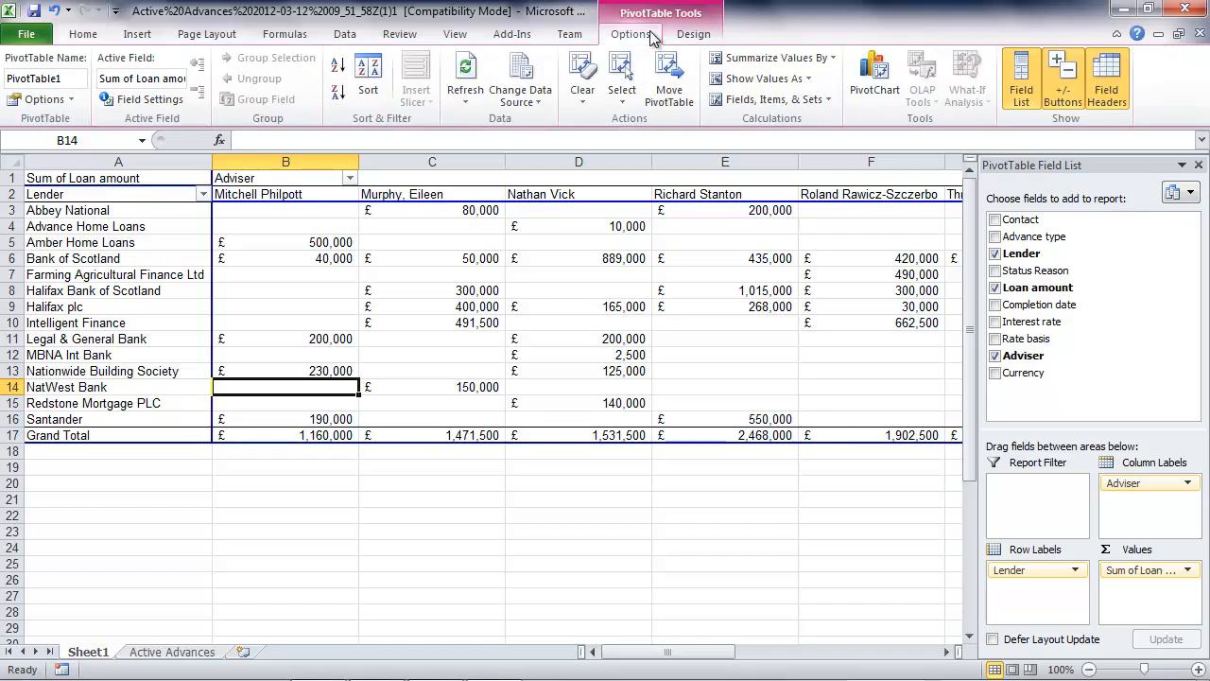
pyautogui.click(874, 76)
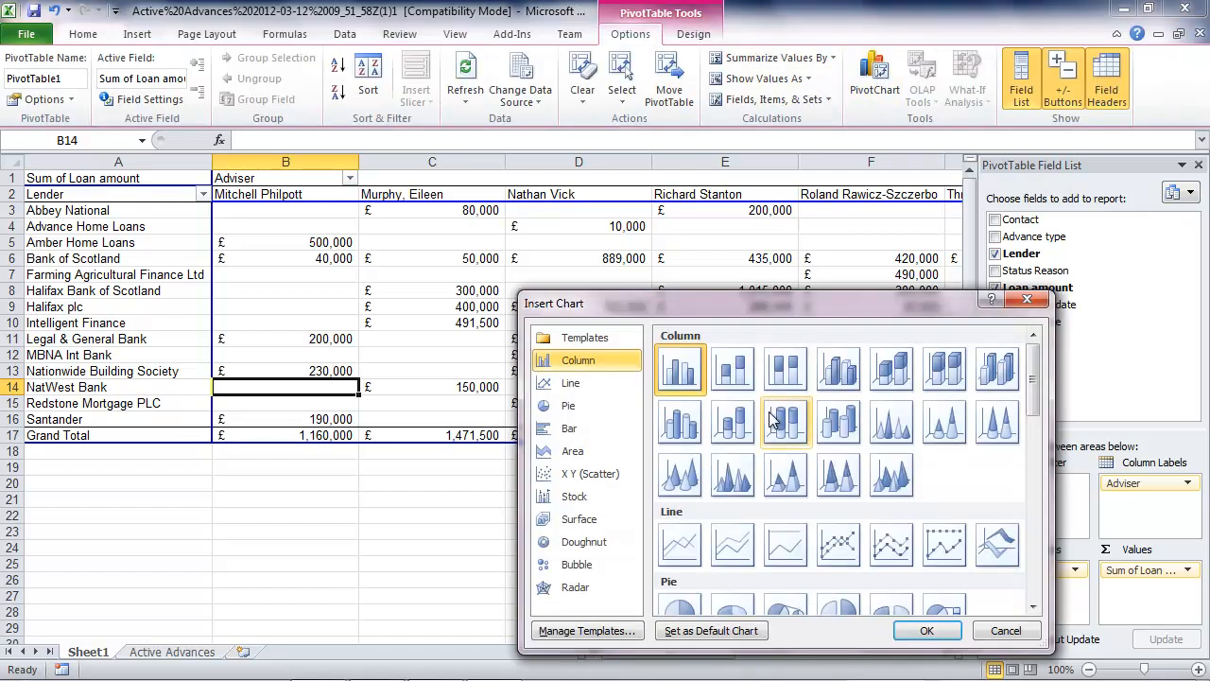
pyautogui.click(740, 381)
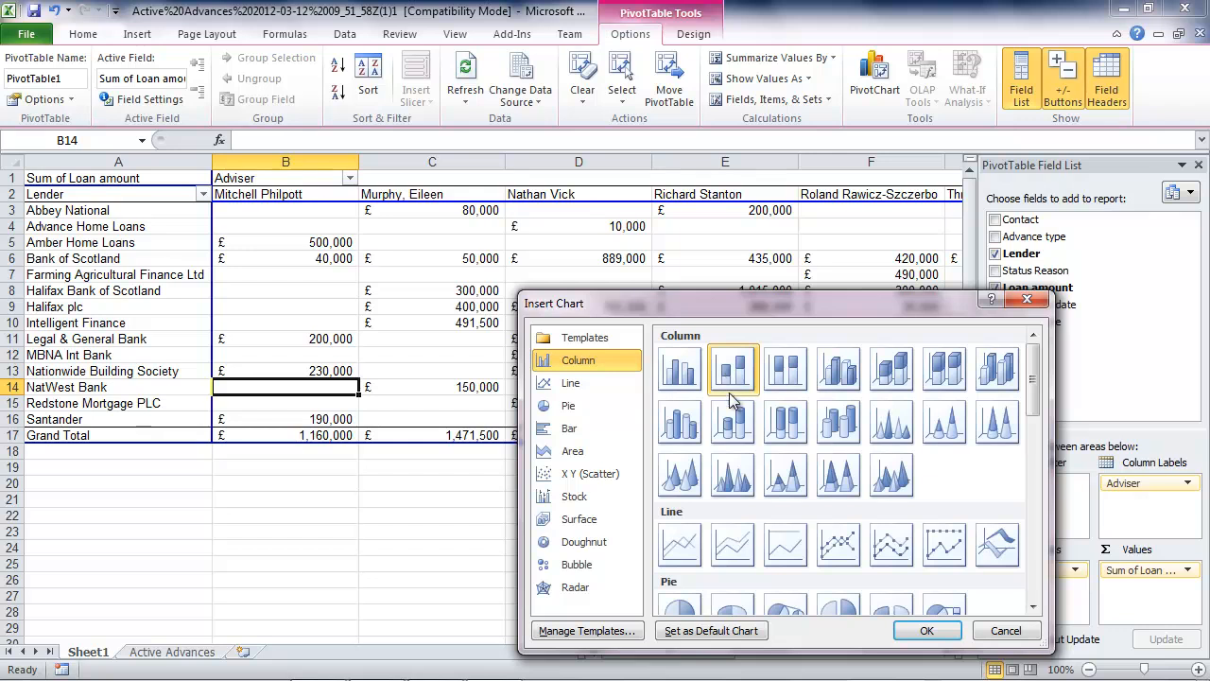
pyautogui.click(927, 630)
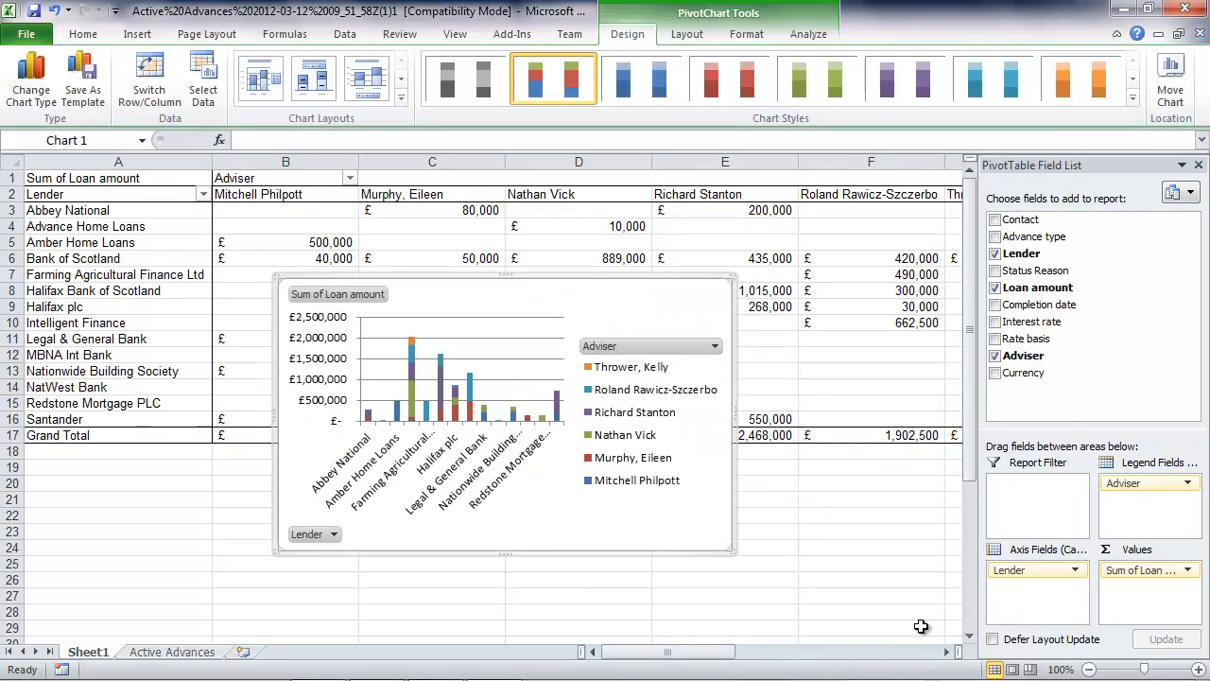
# - Move the PivotChart below the pivot table's lender rows and widen it until the lender bars are well spaced
pyautogui.moveTo(605, 278); pyautogui.dragTo(452, 416)
pyautogui.moveTo(573, 548); pyautogui.dragTo(877, 553)
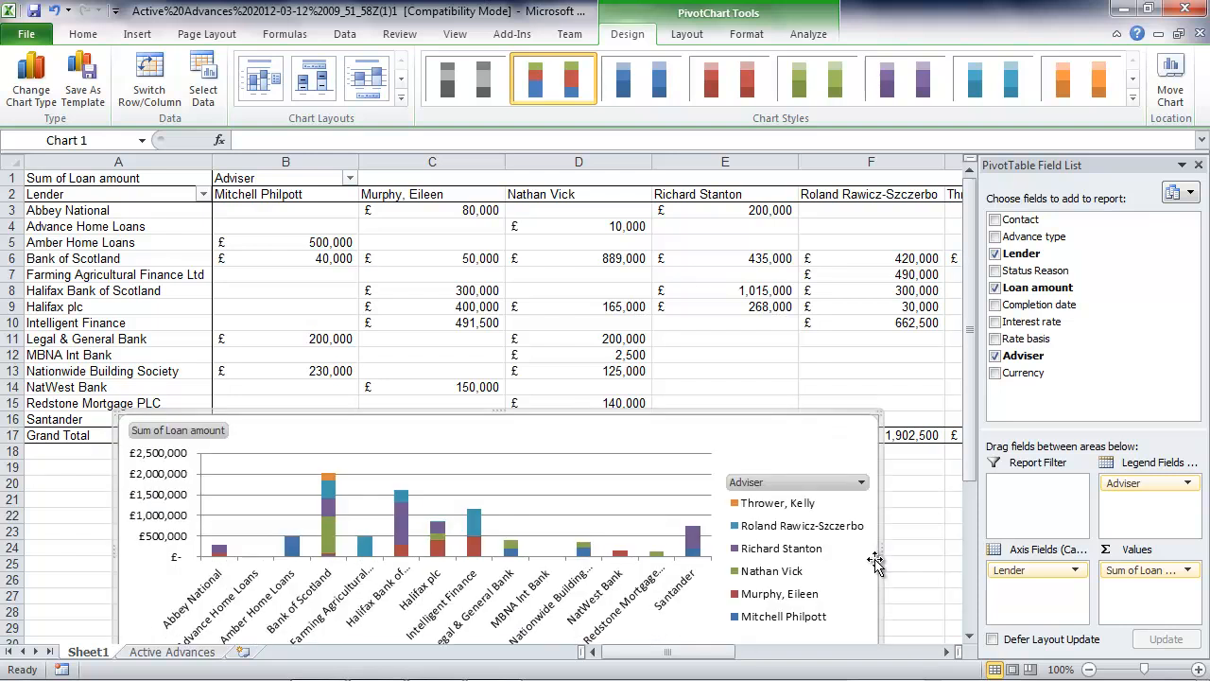
# - Save the workbook to the Desktop as an Excel Workbook named "Lending report by Lender and Adviser" and close it
pyautogui.click(83, 38)
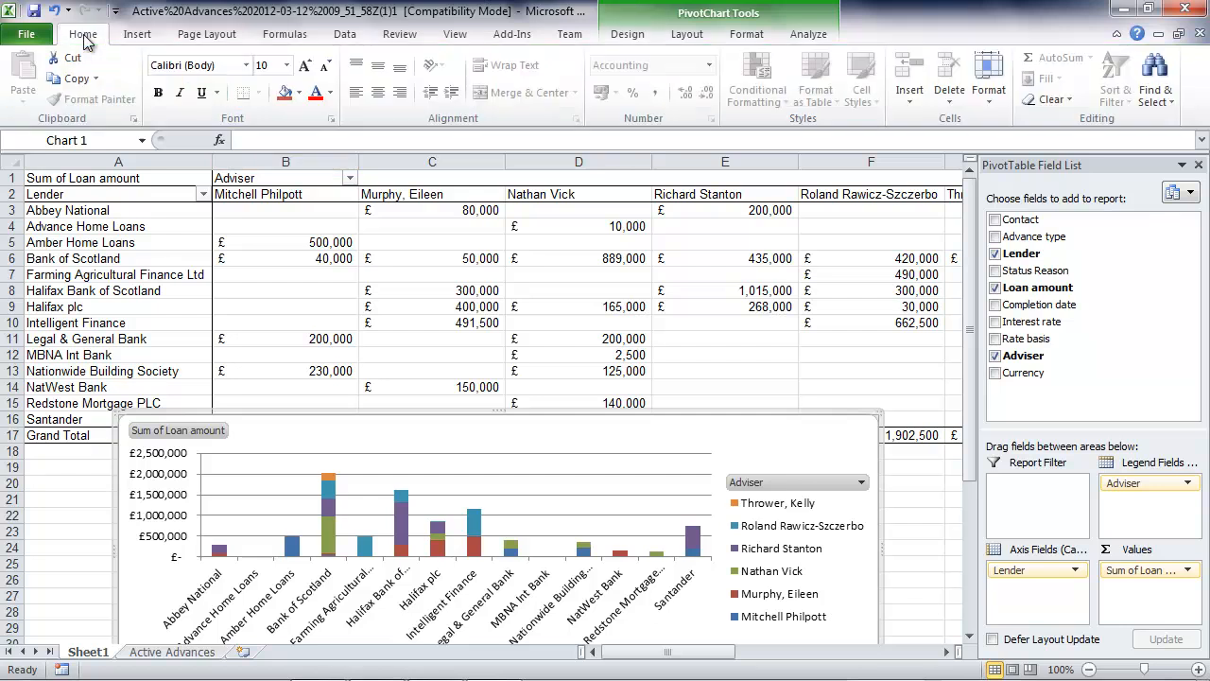
pyautogui.click(36, 12)
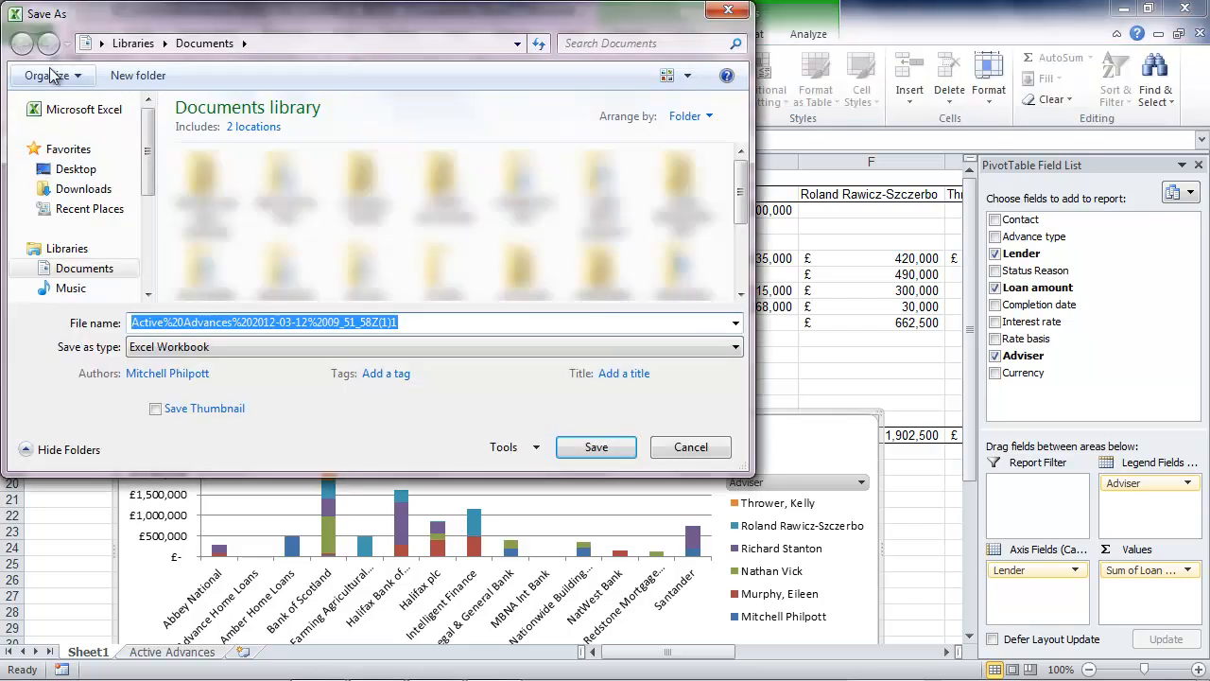
pyautogui.click(74, 168)
pyautogui.click(435, 322)
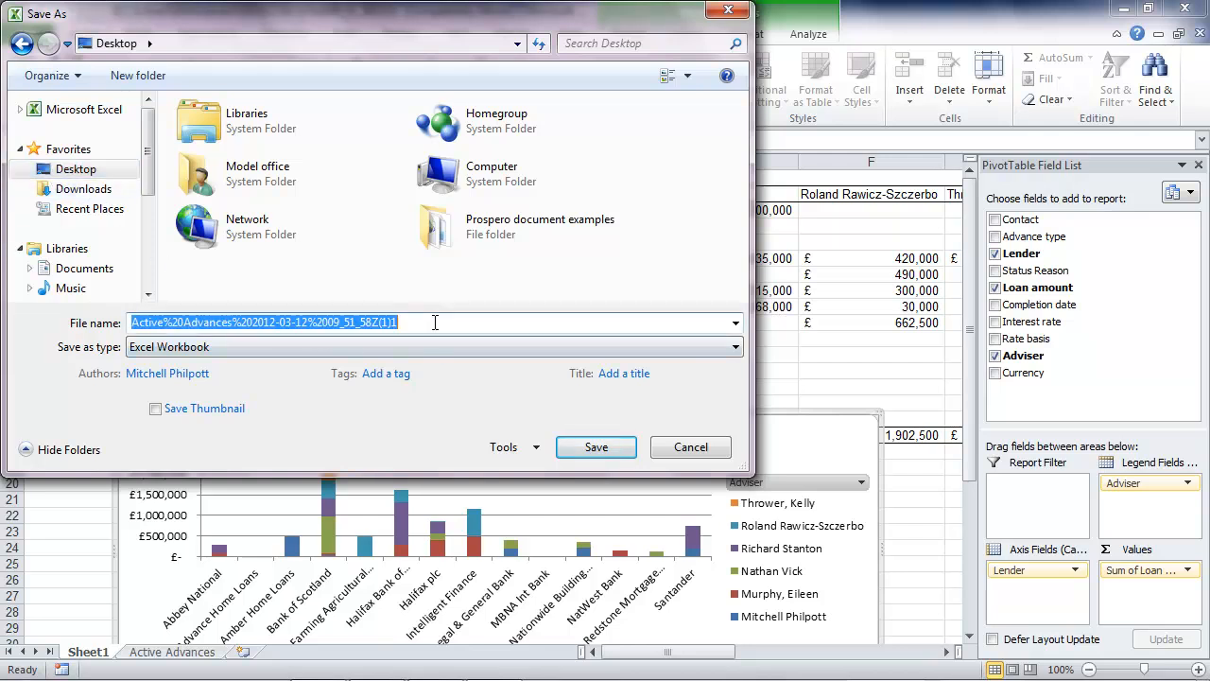
pyautogui.write('Lending report by Lender and Adviser')
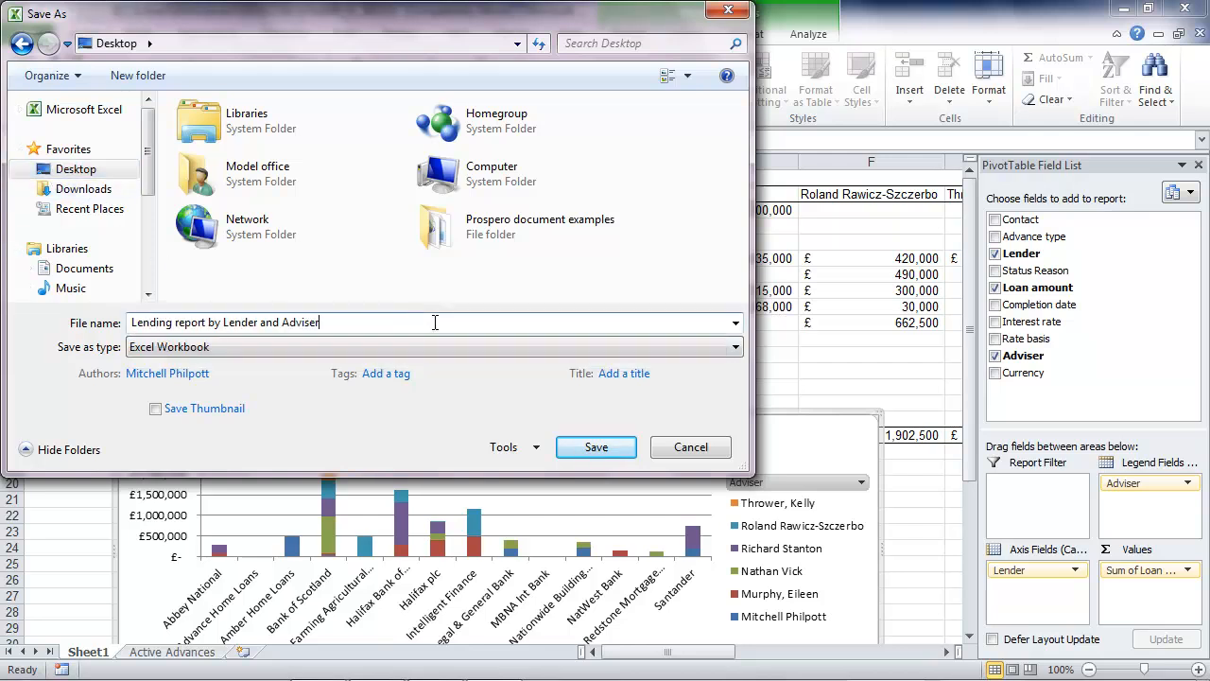
pyautogui.click(588, 445)
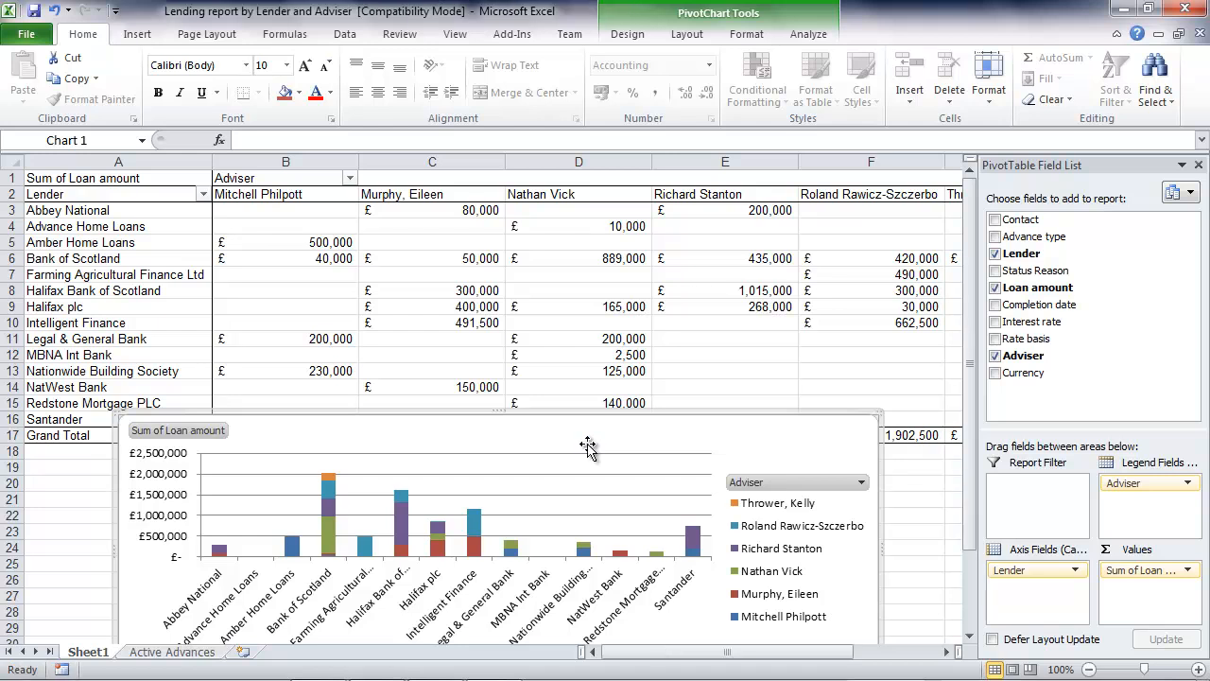
pyautogui.click(1187, 9)
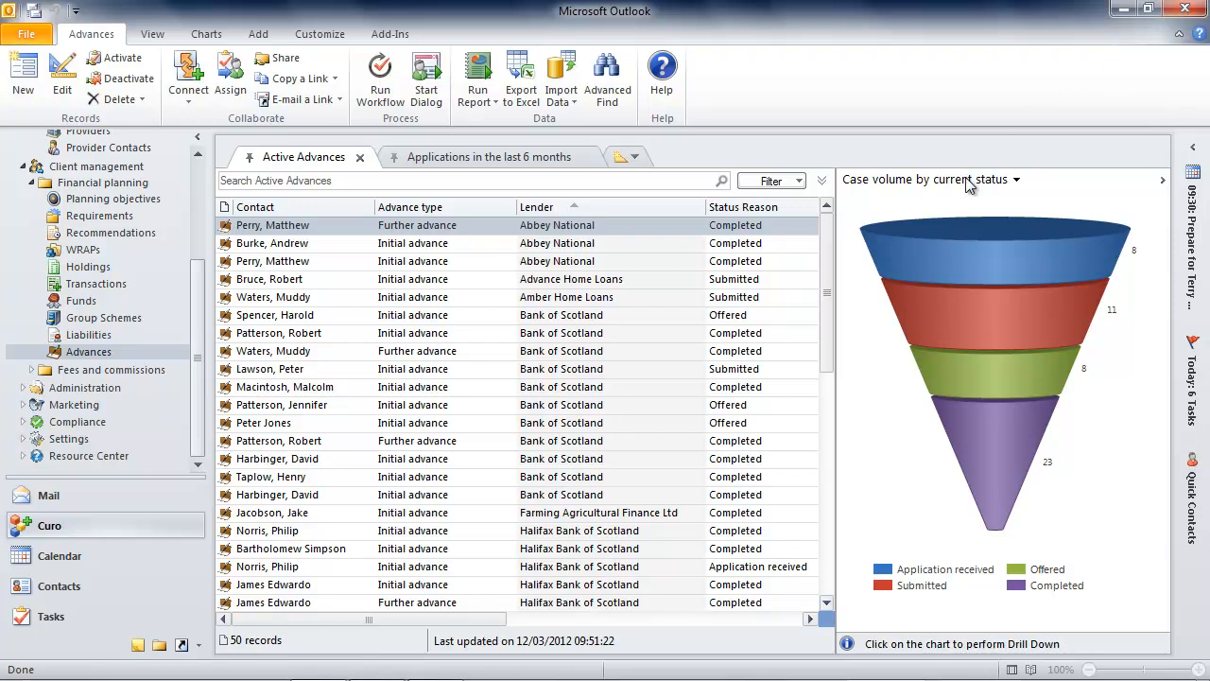
# - Open the "URGENT - Report needed" email in Outlook and write a reply saying "here is your report.", addressed and signed with first names
pyautogui.click(80, 497)
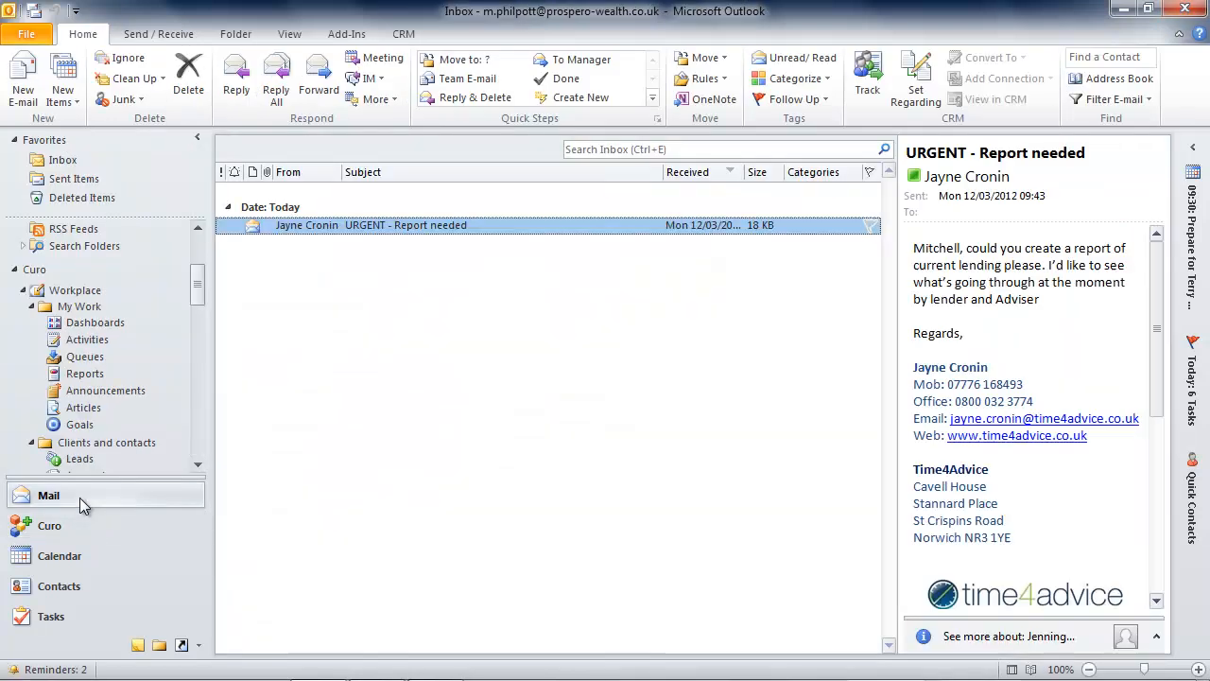
pyautogui.doubleClick(572, 225)
pyautogui.click(238, 156)
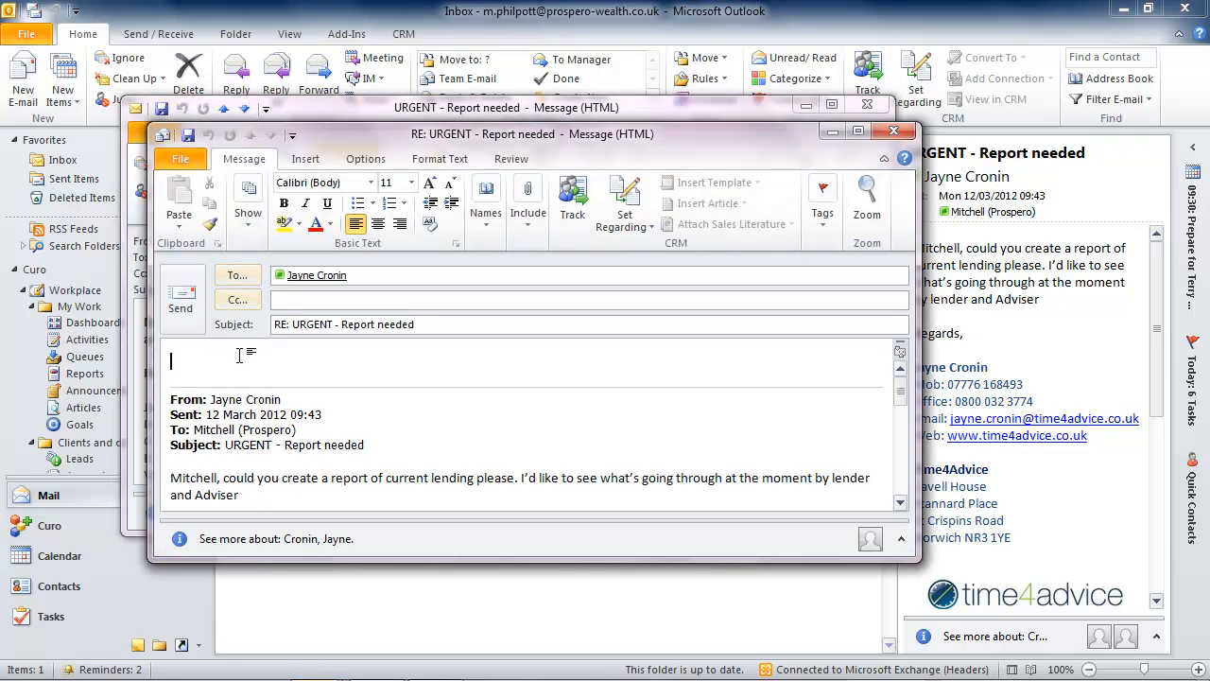
pyautogui.write('Jayne, here is your report.')
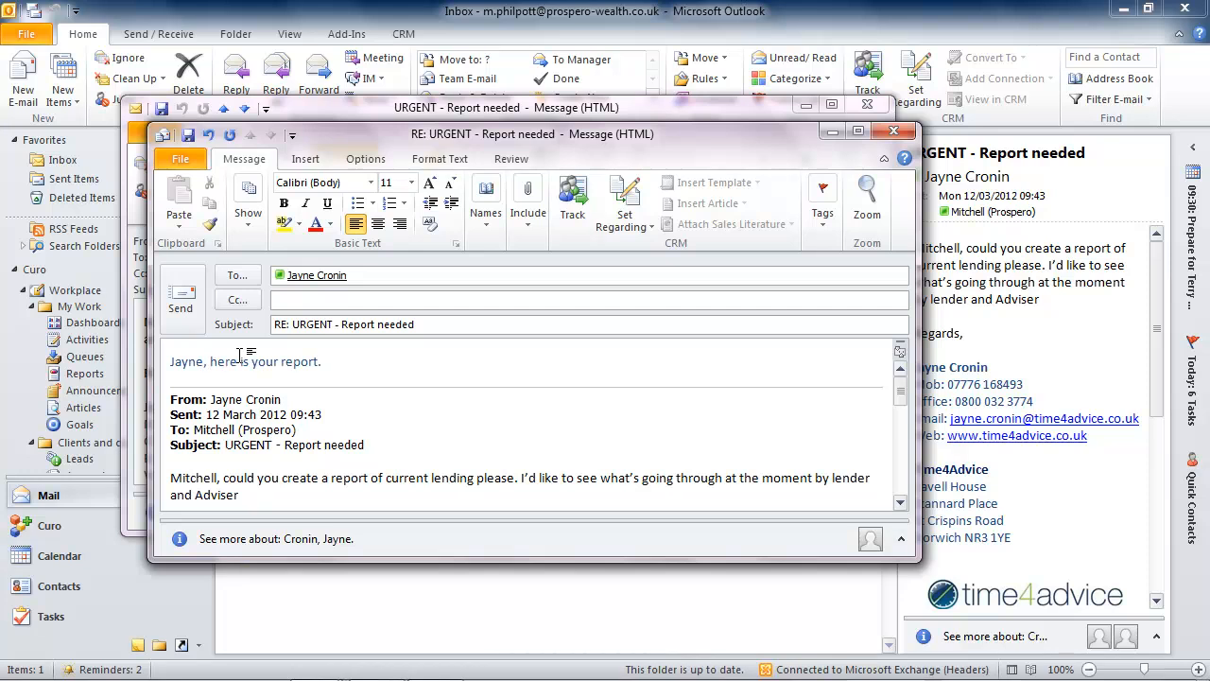
pyautogui.press('Return')
pyautogui.press('Return')
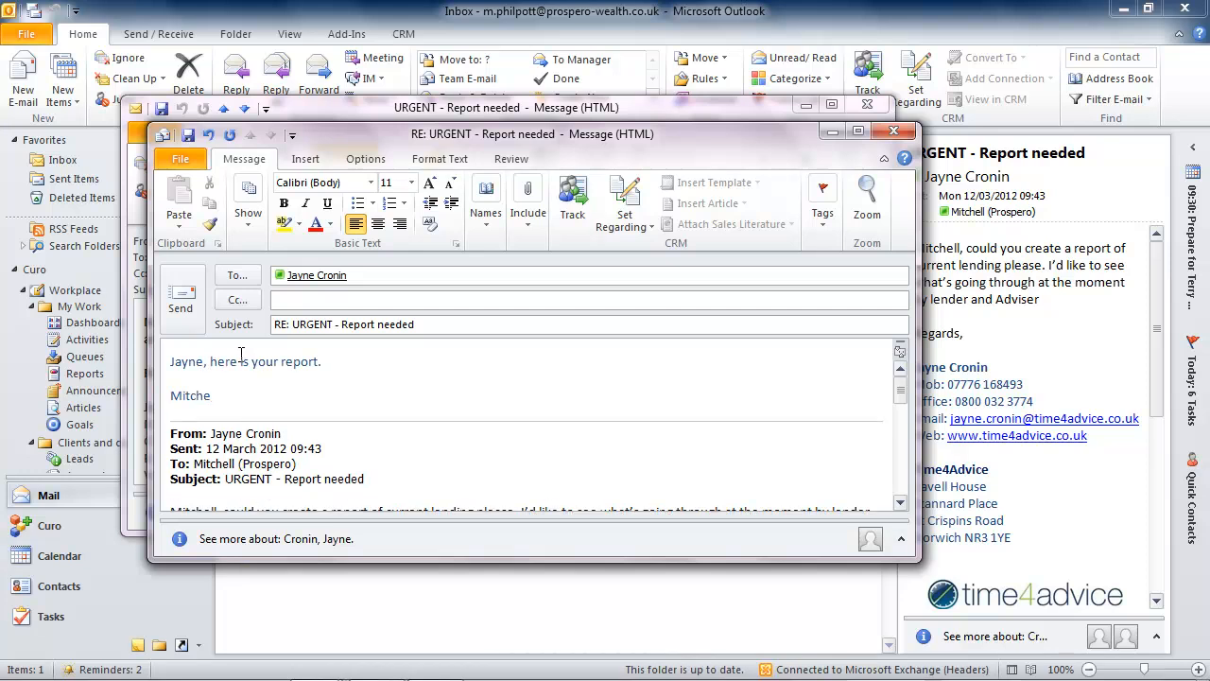
pyautogui.write('Mitchell')
pyautogui.press('Return')
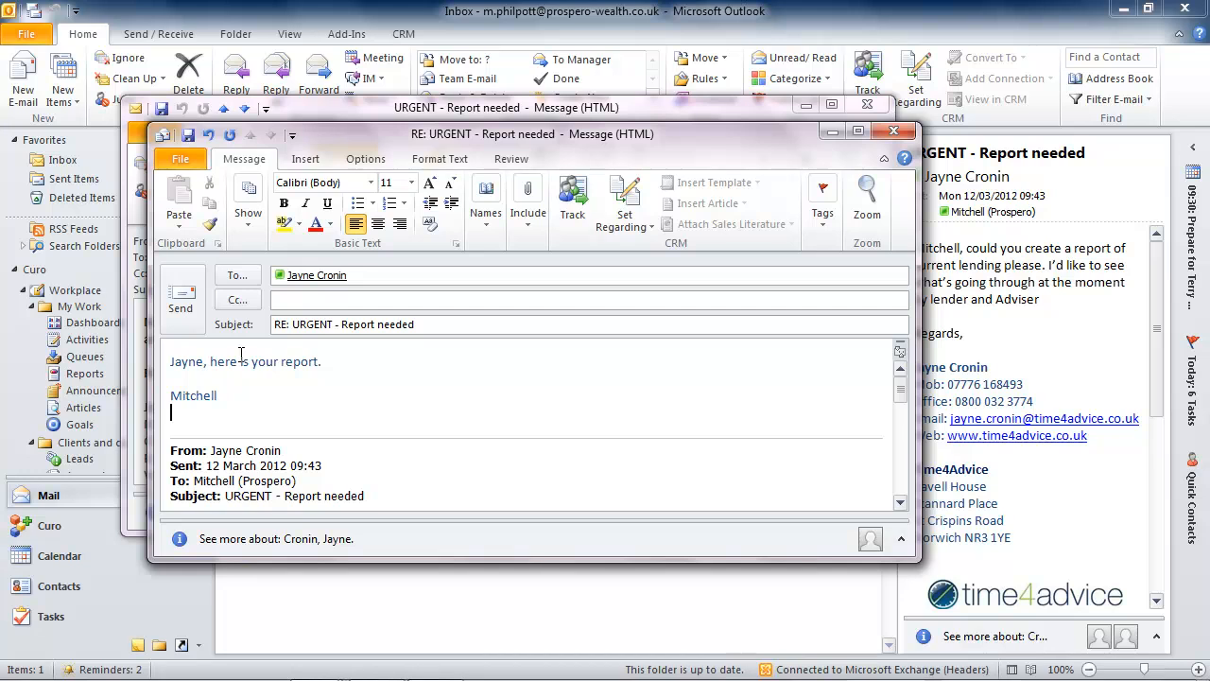
# - Attach the "Lending report by Lender and Adviser" workbook from the Desktop to the reply
pyautogui.click(304, 159)
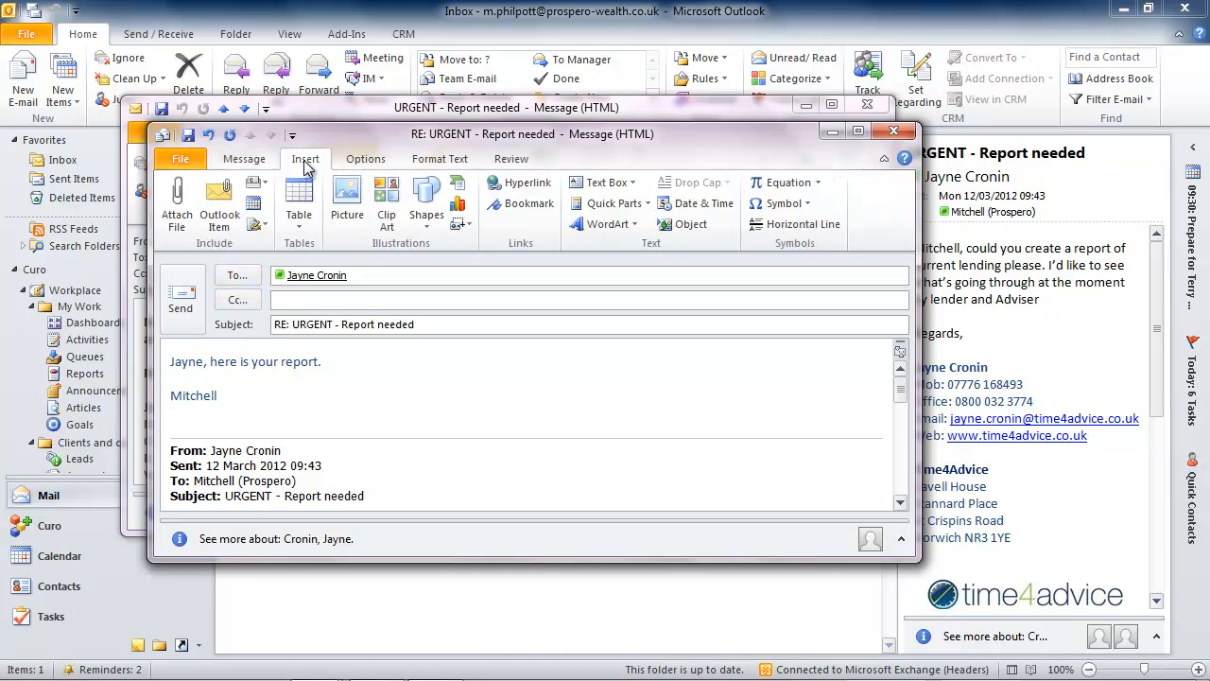
pyautogui.click(177, 200)
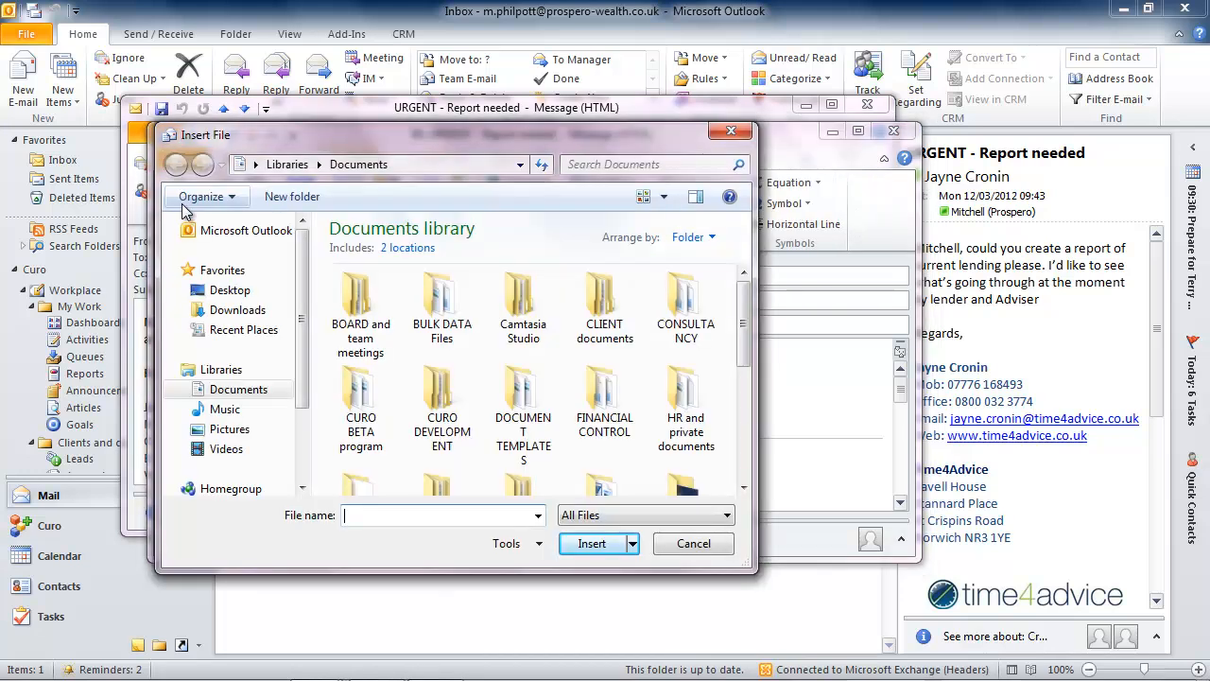
pyautogui.click(225, 289)
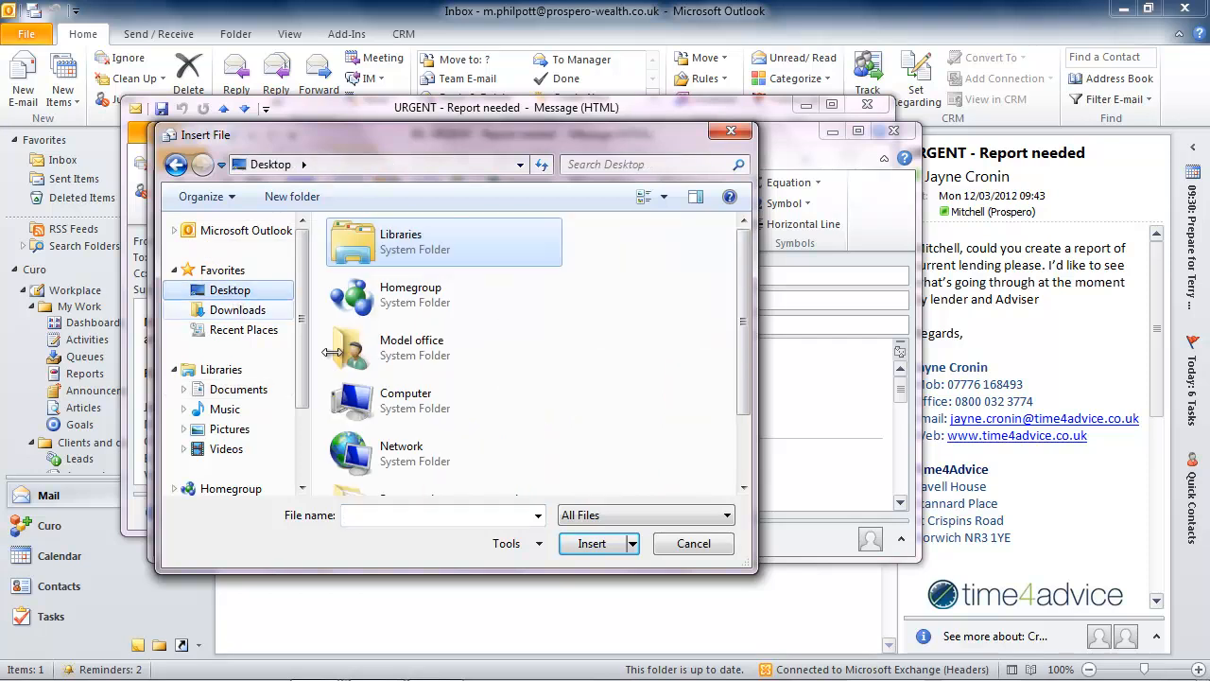
pyautogui.scroll(-2, 743, 397)
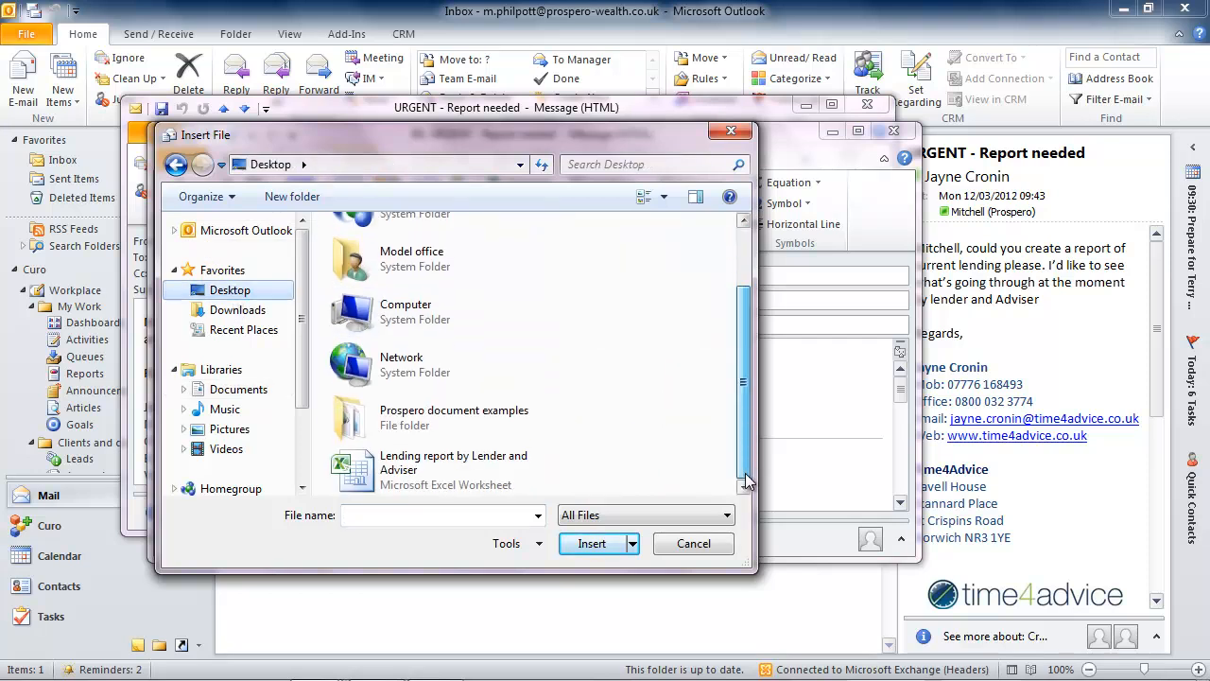
pyautogui.click(426, 479)
pyautogui.click(591, 544)
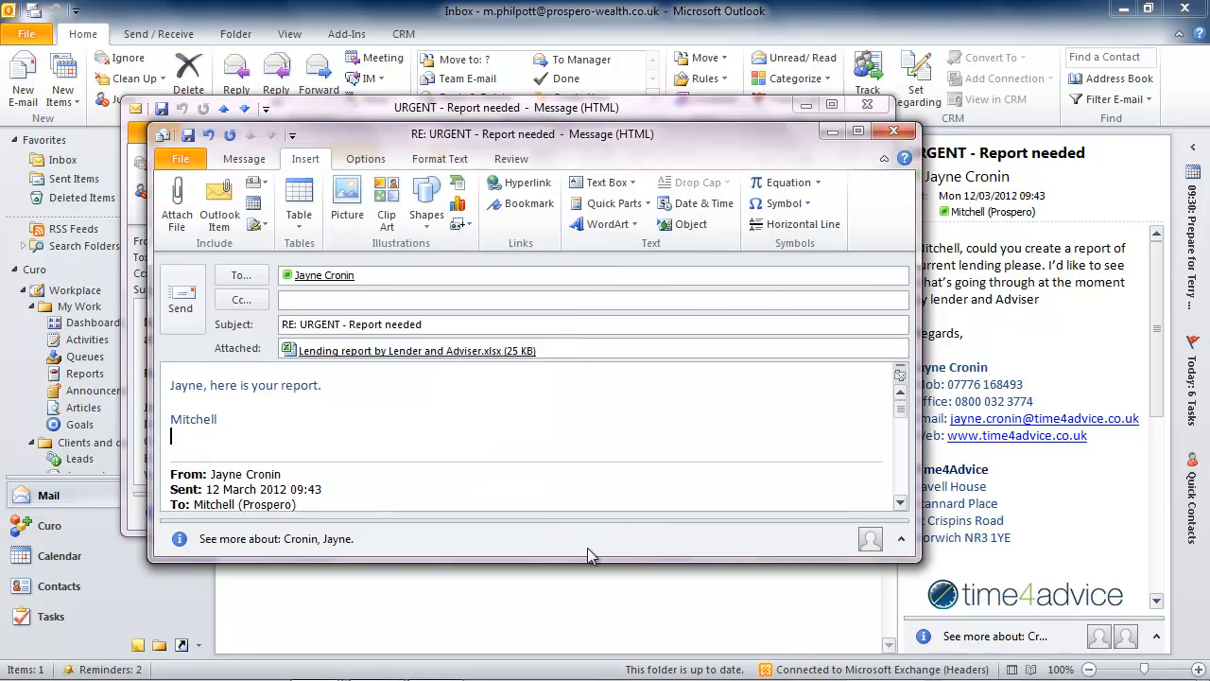
# - Send the reply with its attached report and delete the original request email
pyautogui.click(180, 299)
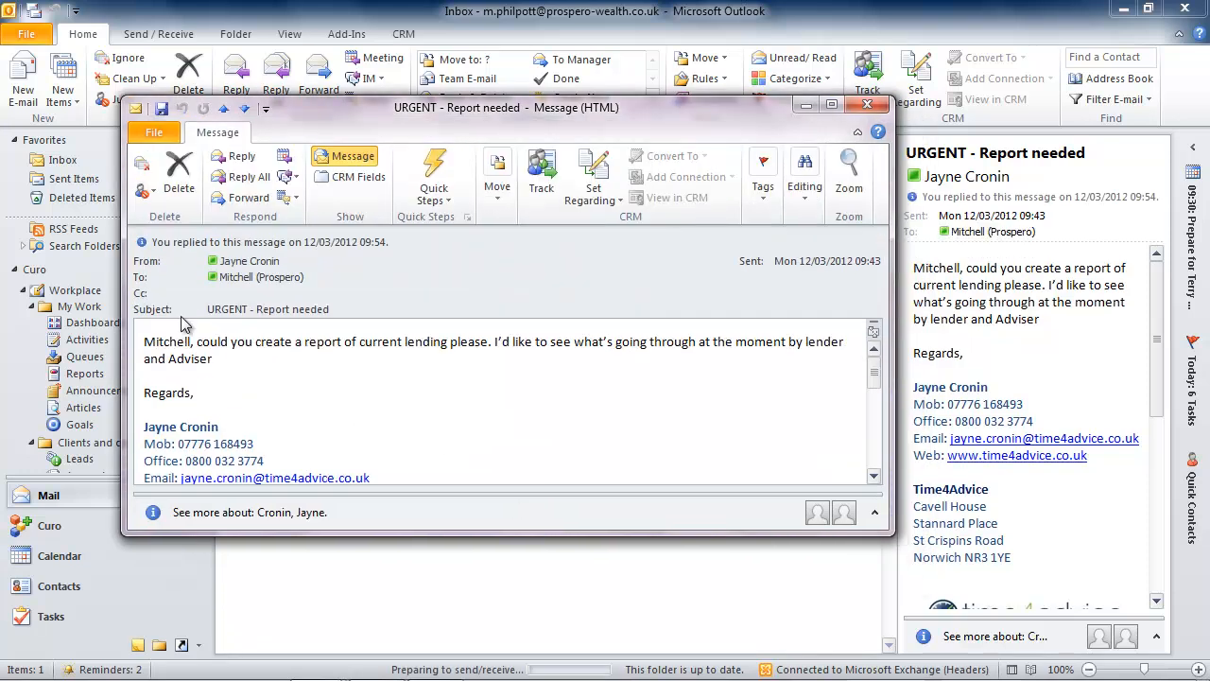
pyautogui.click(176, 175)
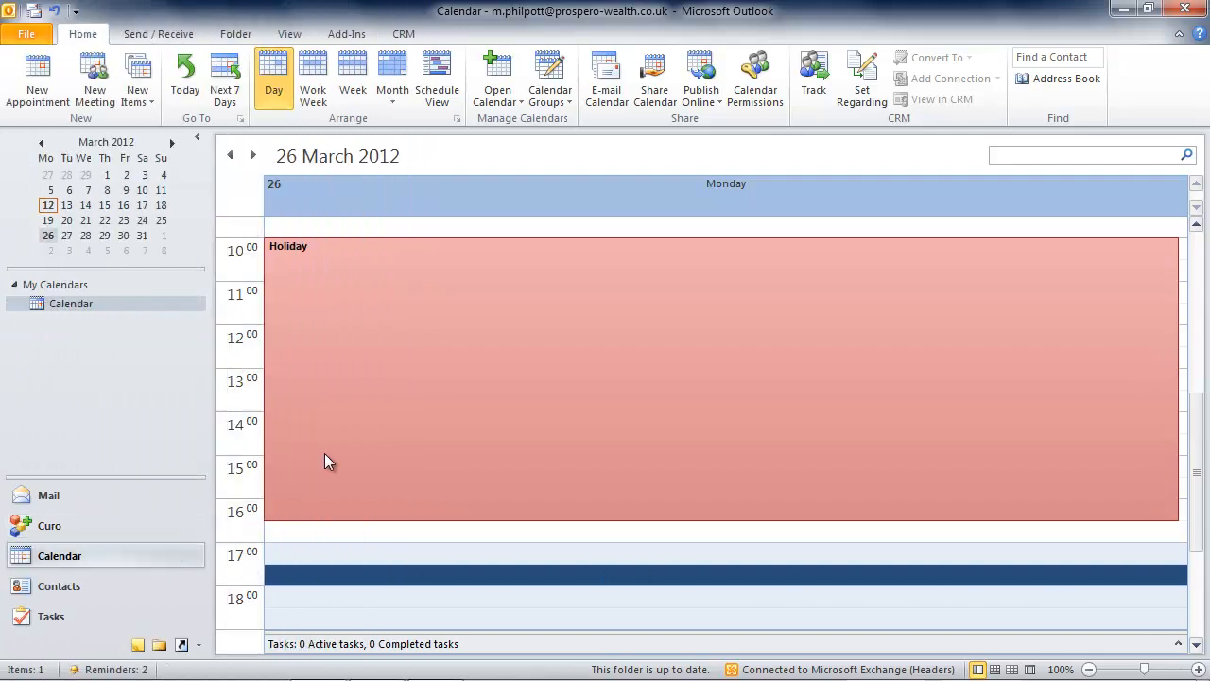
# - Reopen the lending report workbook from the desktop in Excel, enable its content and refresh the data from CRM
pyautogui.click(1124, 10)
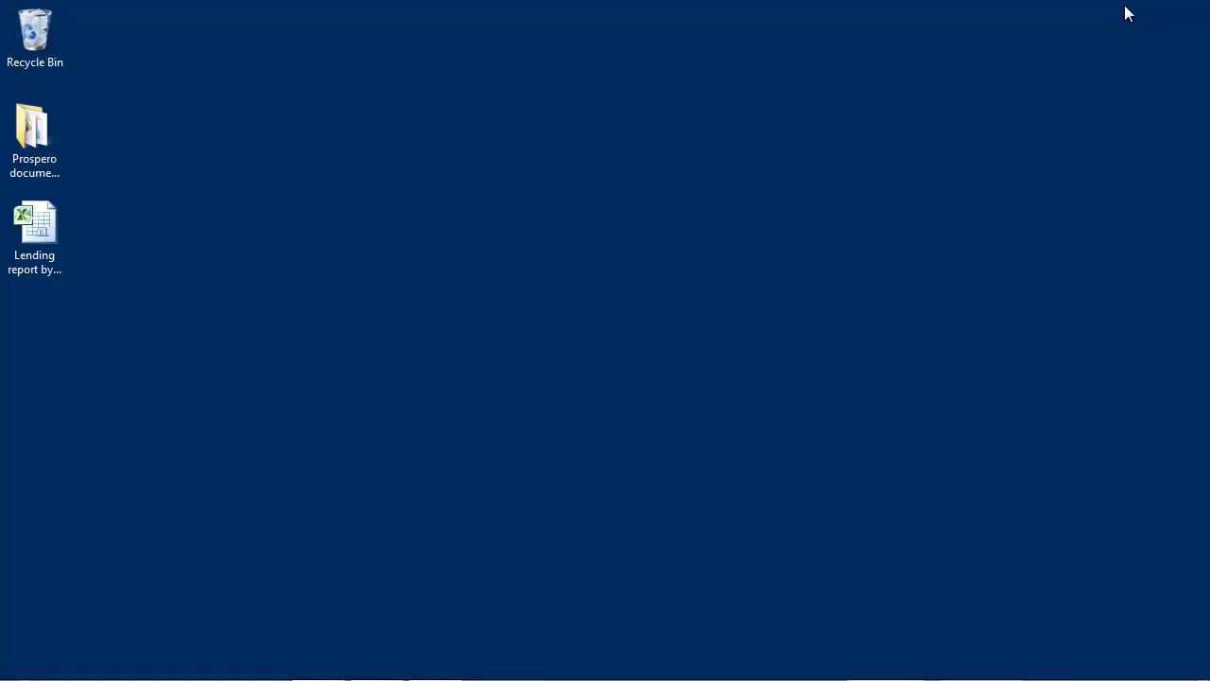
pyautogui.doubleClick(42, 230)
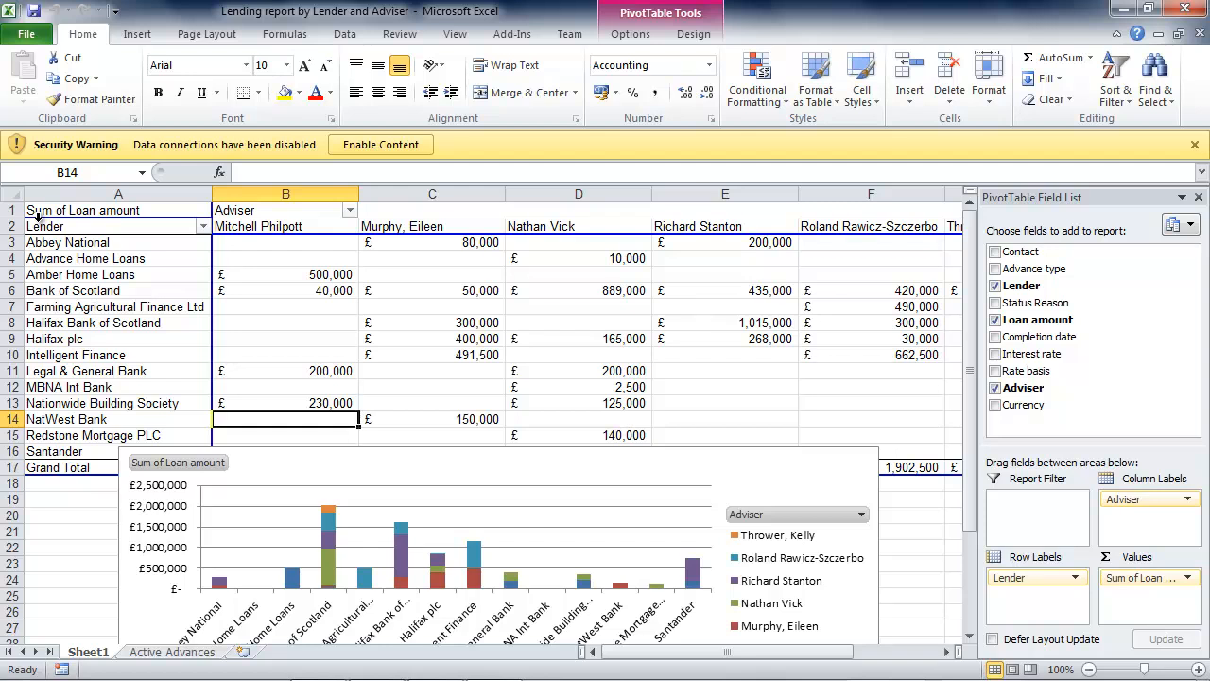
pyautogui.click(368, 144)
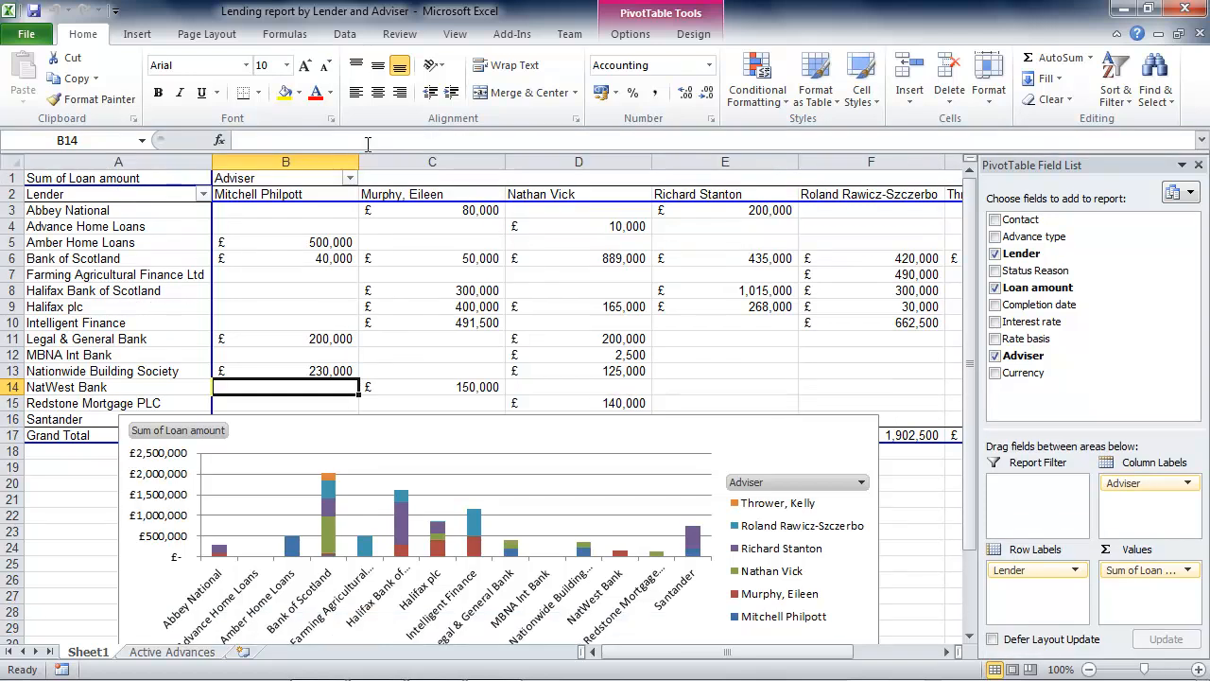
pyautogui.click(345, 36)
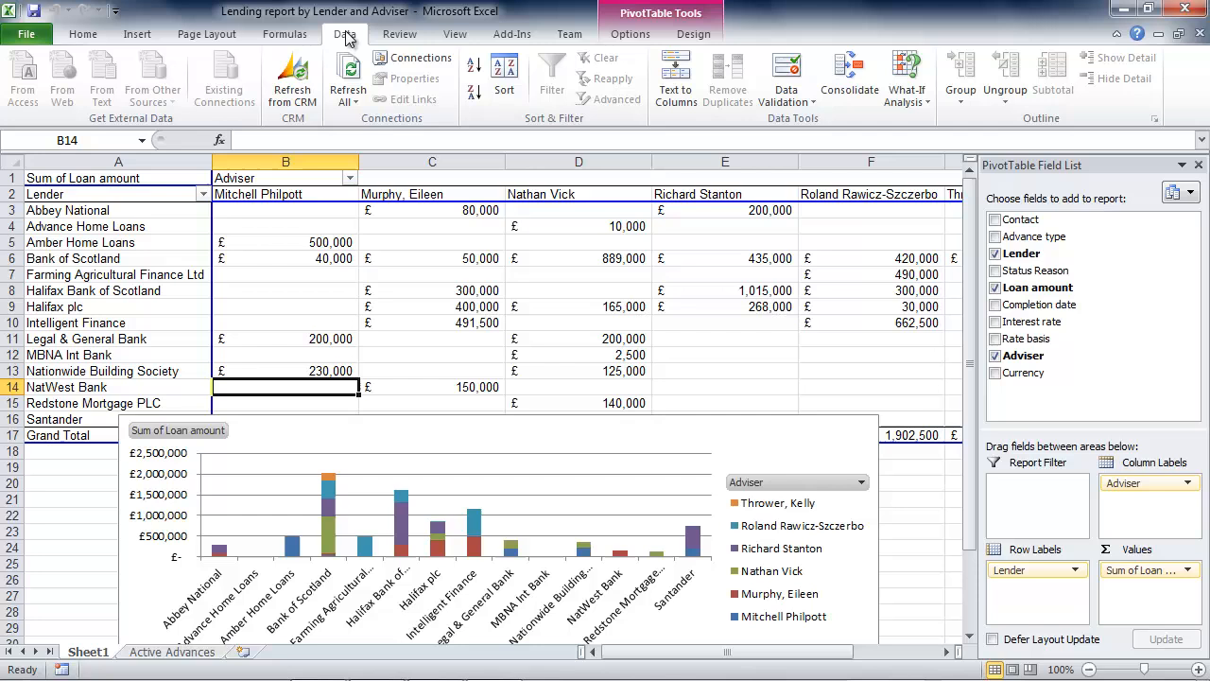
pyautogui.click(295, 85)
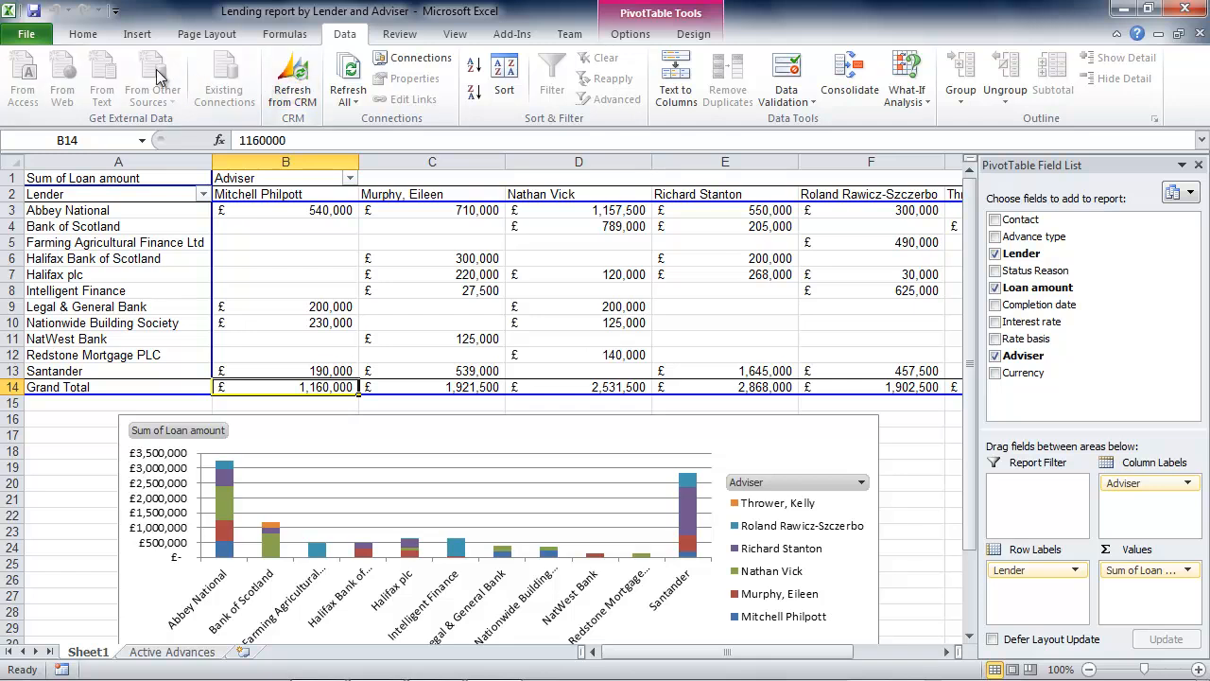
# - Review the Save & Send options for e-mailing the refreshed workbook, and return to the worksheet
pyautogui.click(15, 36)
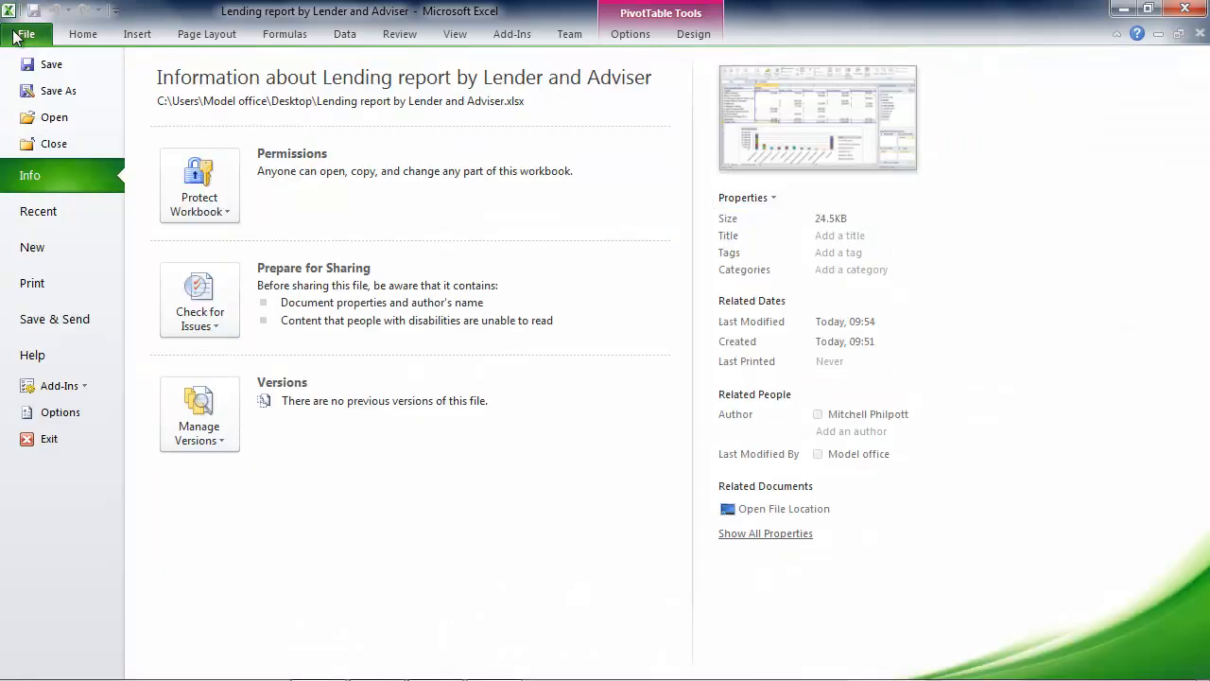
pyautogui.click(63, 324)
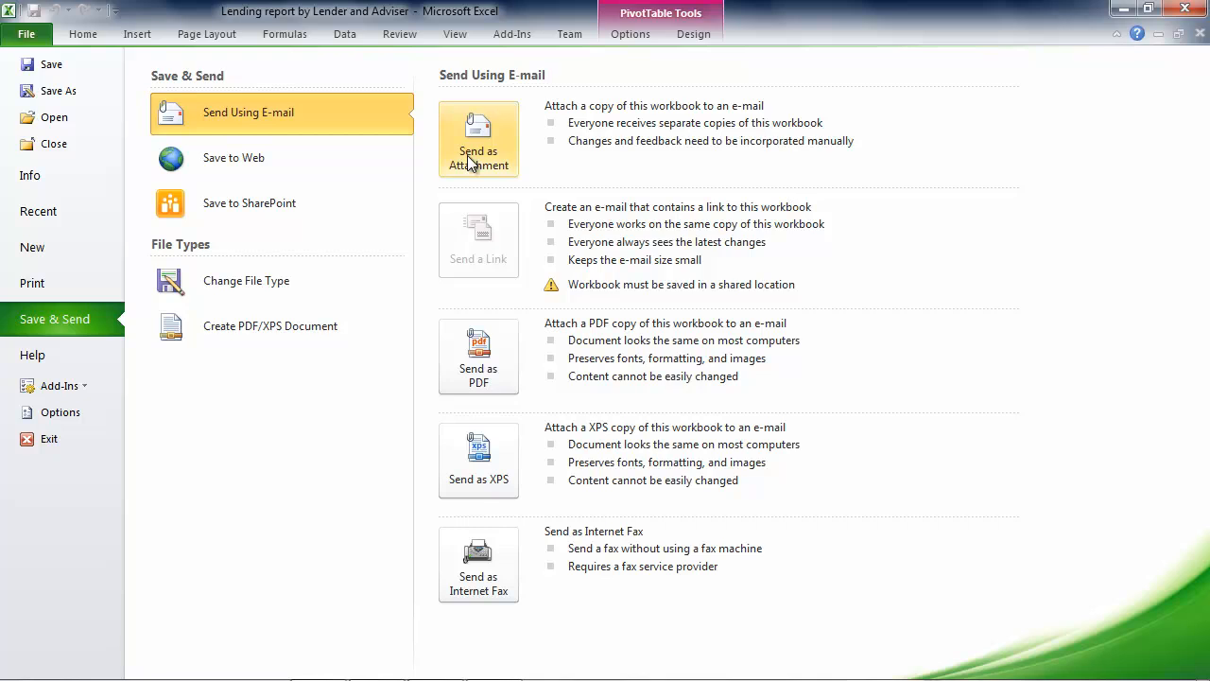
pyautogui.click(82, 38)
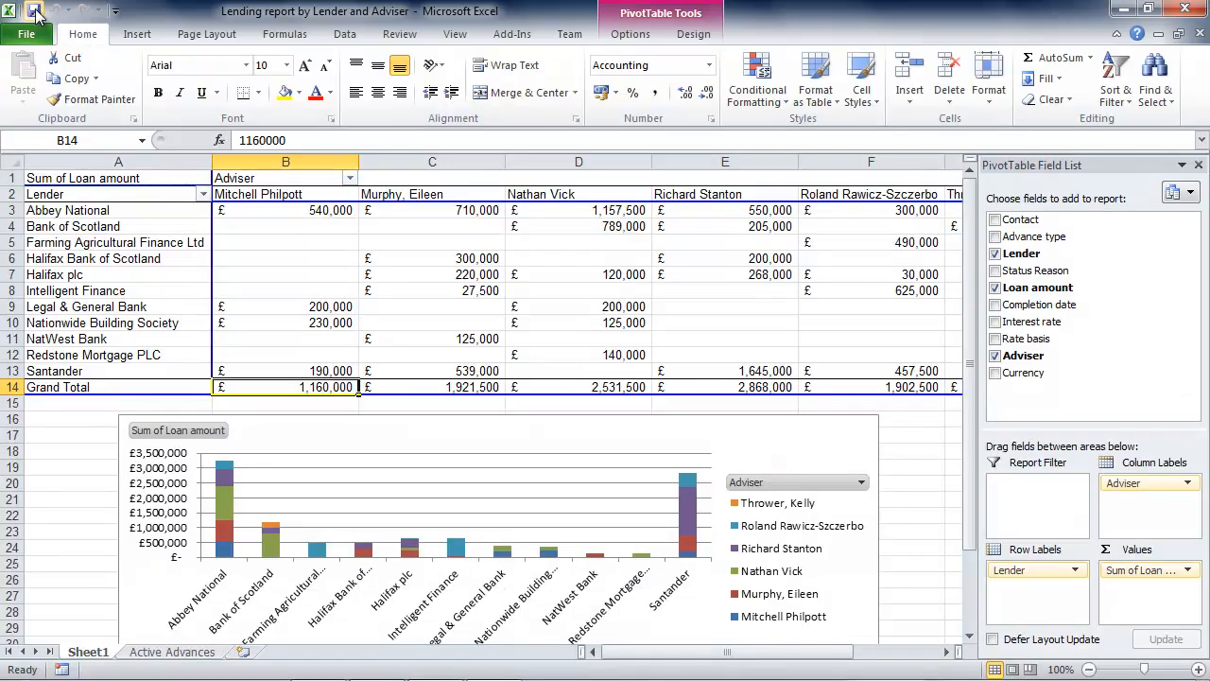
# - Close the workbook, switch to Outlook and open Curo's Reports list under My Work
pyautogui.click(1182, 12)
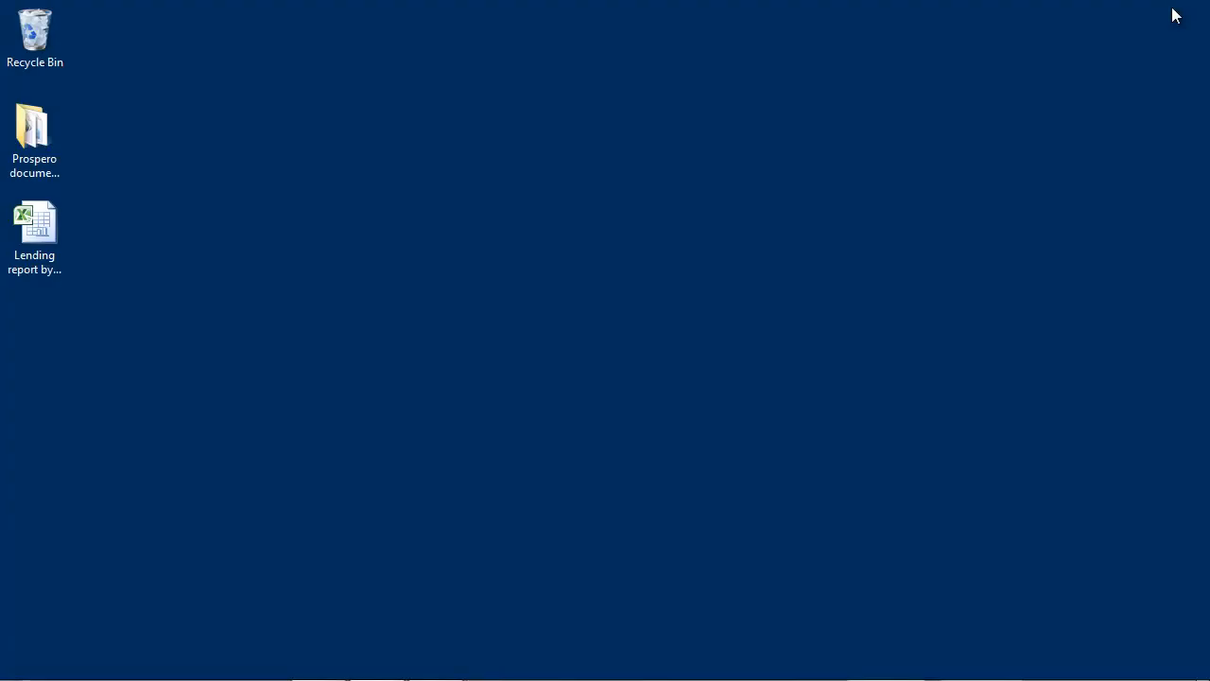
pyautogui.click(319, 664)
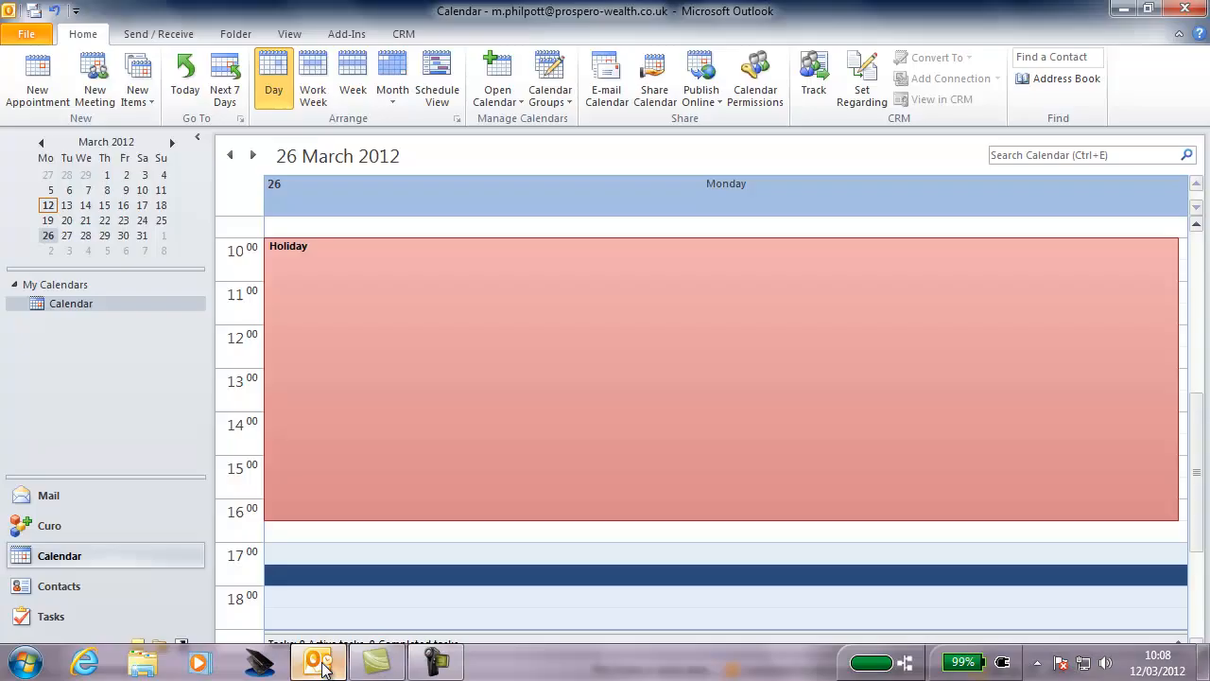
pyautogui.click(76, 528)
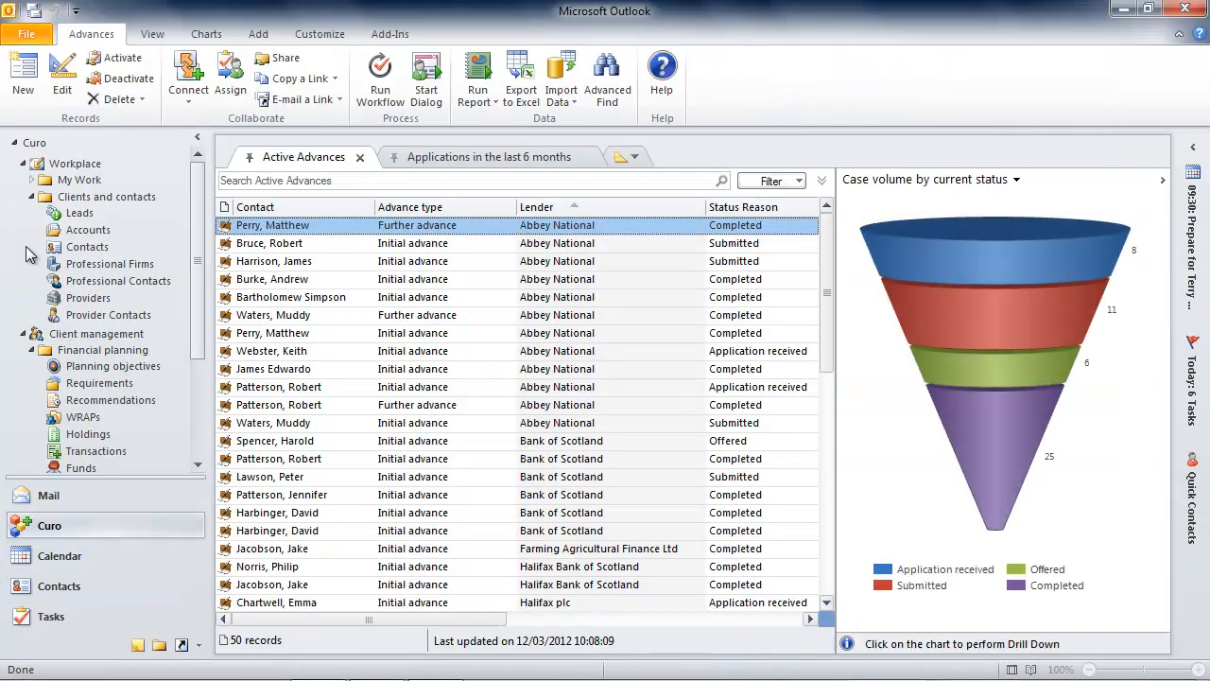
pyautogui.click(31, 180)
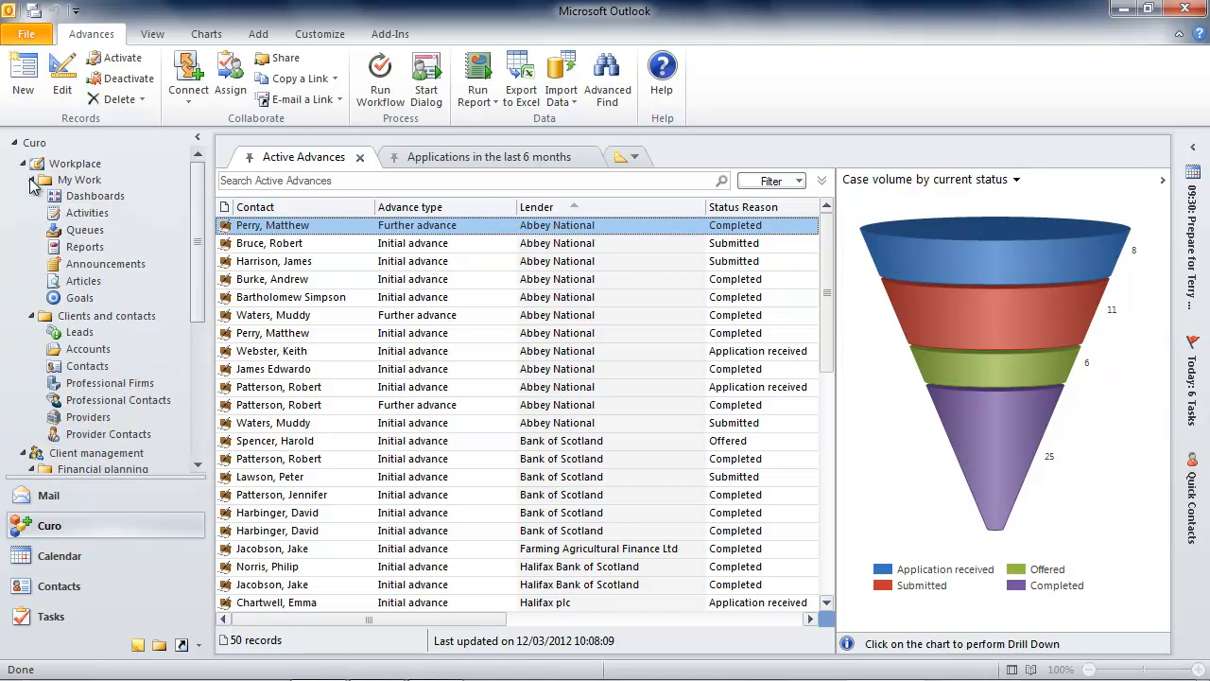
pyautogui.click(87, 248)
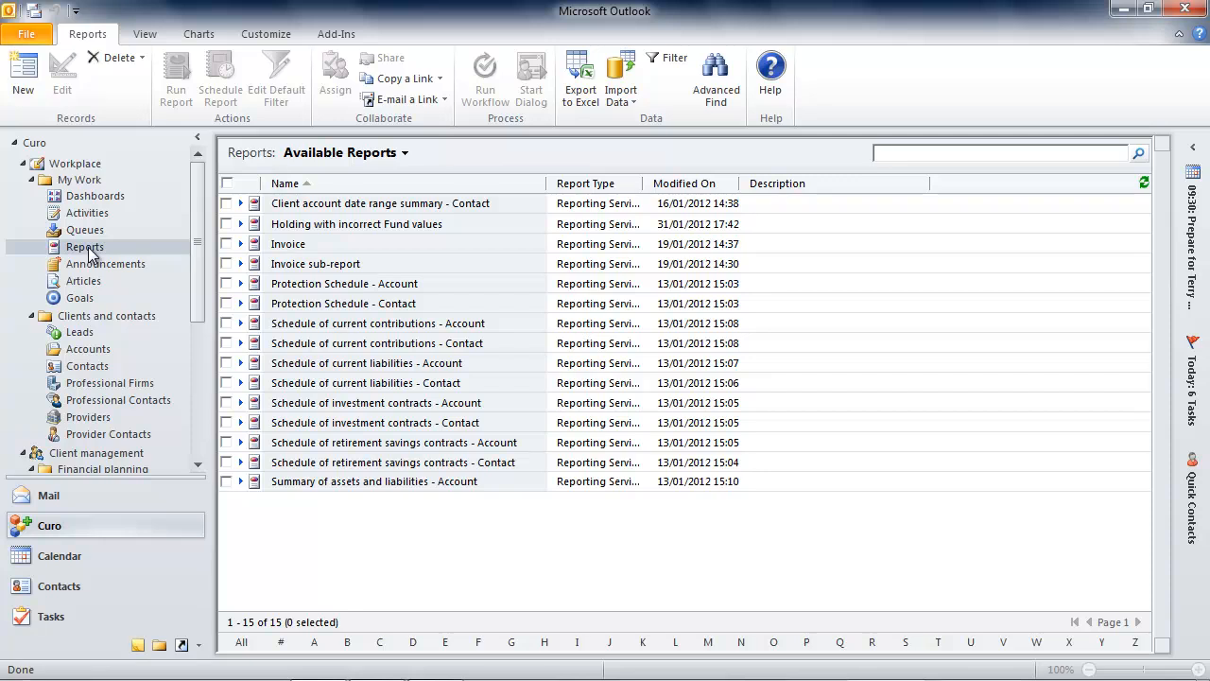
# - Create a new report record of type Existing File, using the workbook "Lending report by Lender and Adviser" from the desktop
pyautogui.click(17, 90)
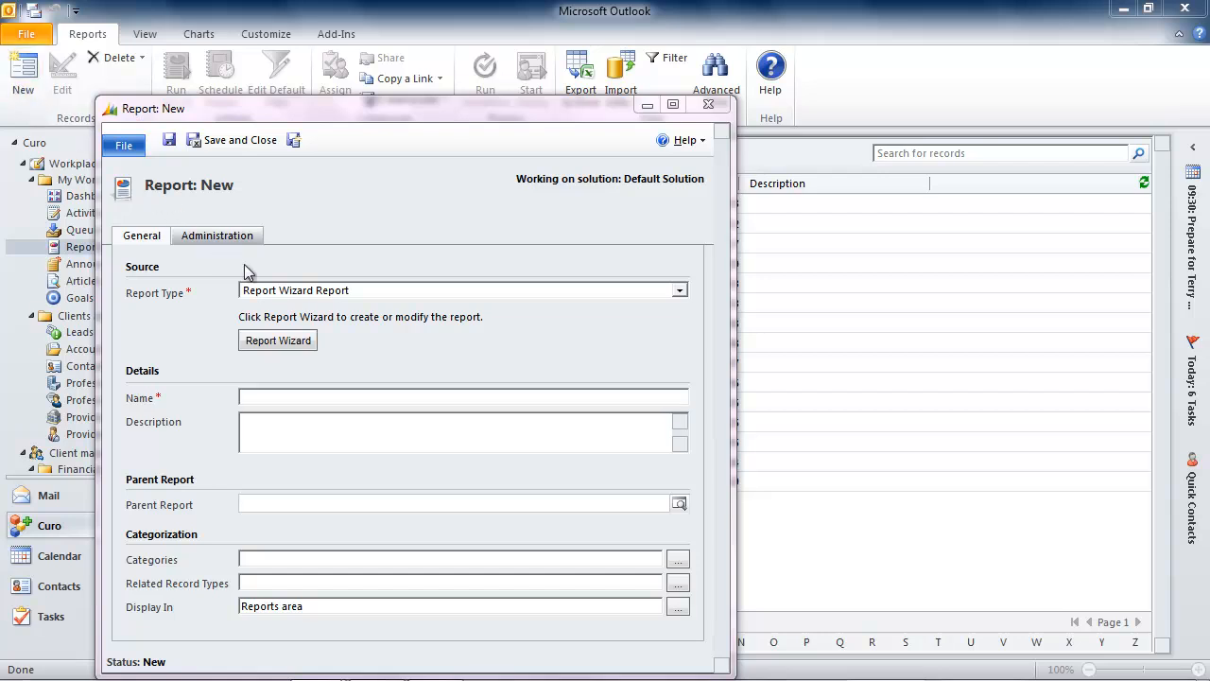
pyautogui.click(305, 292)
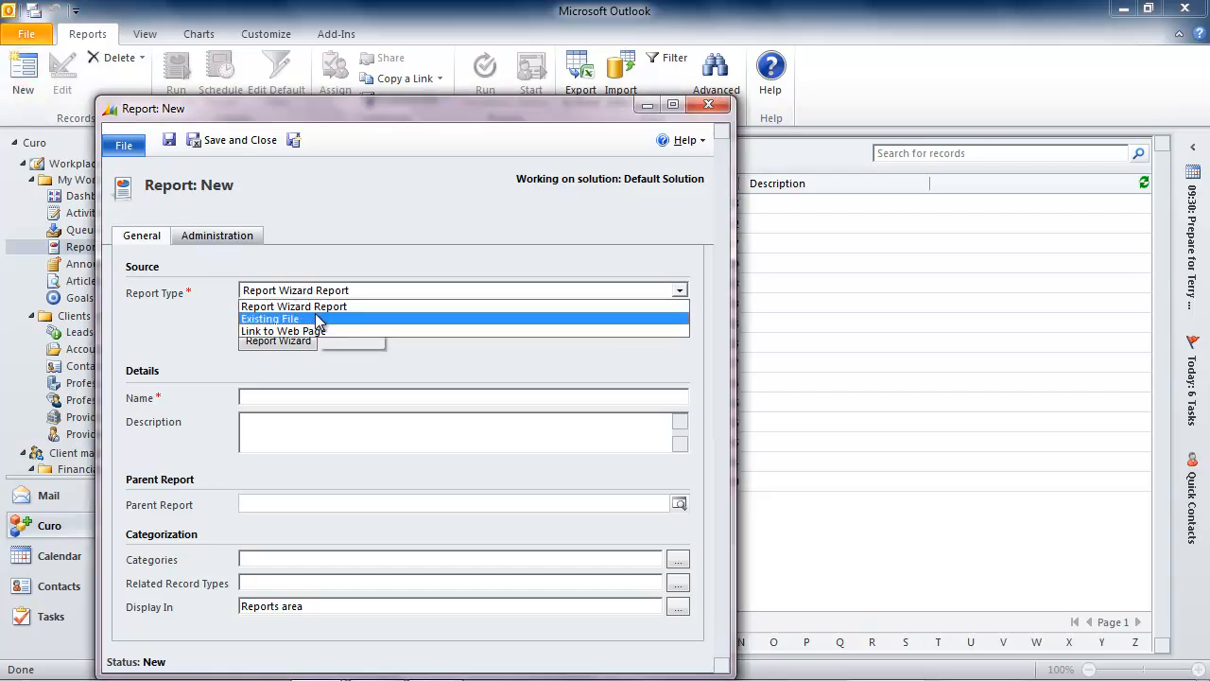
pyautogui.click(316, 320)
pyautogui.click(656, 340)
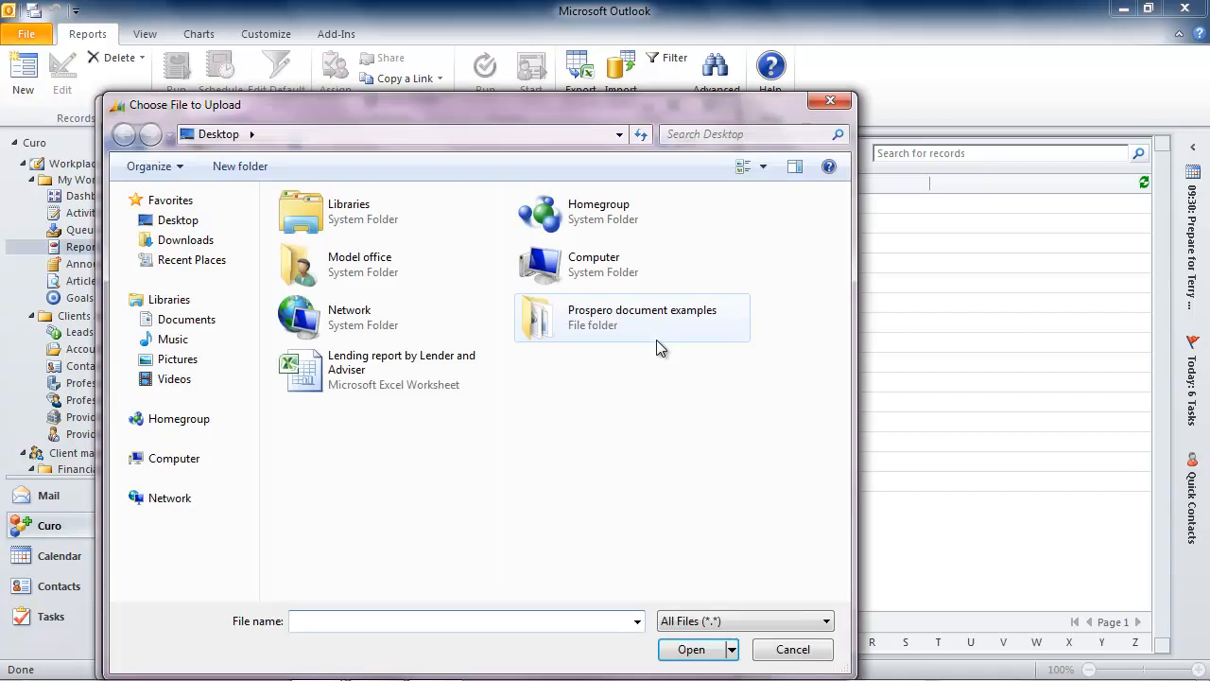
pyautogui.click(361, 377)
pyautogui.click(693, 649)
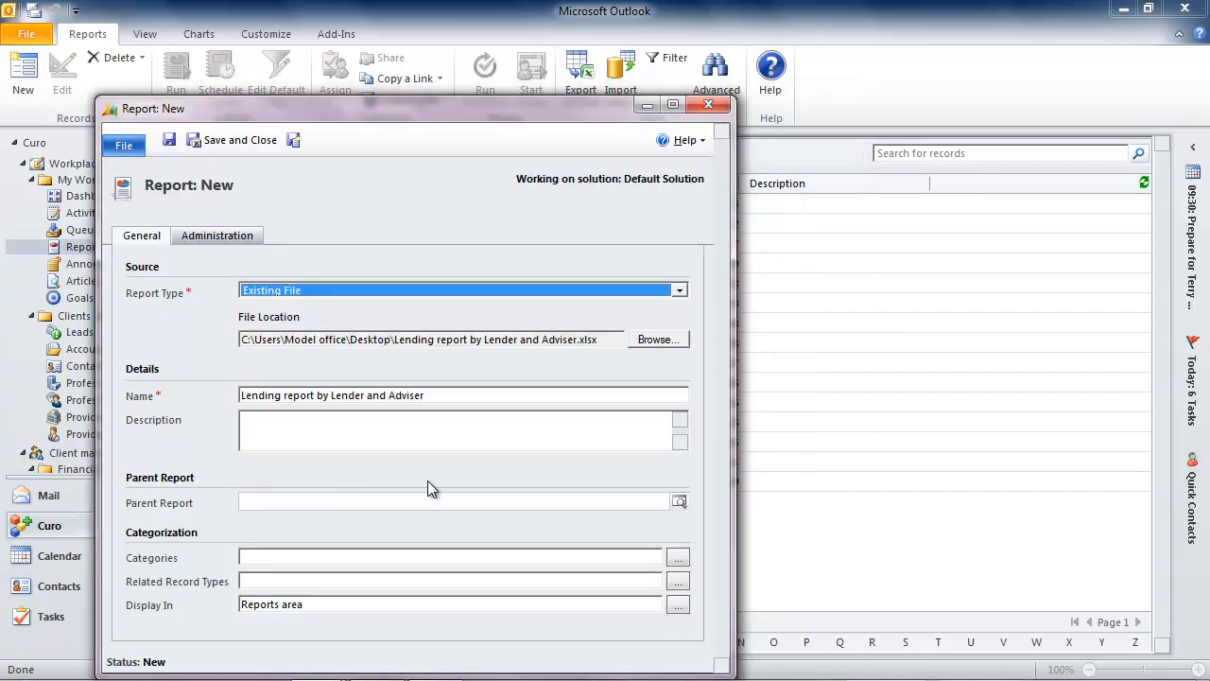
# - Describe the report as "Sumary of current lending with pivot table for personal analysis" and assign it to the Administrative Reports category
pyautogui.click(285, 434)
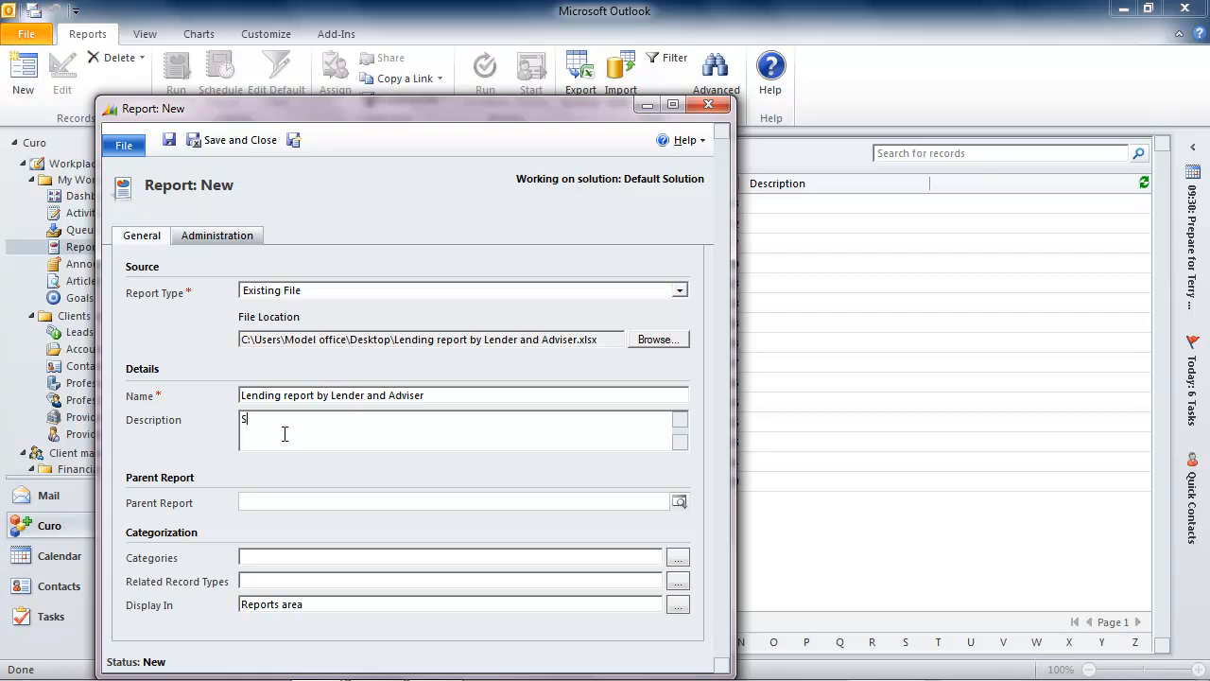
pyautogui.write('Sumary of current lending with pivot table for personal analysis.')
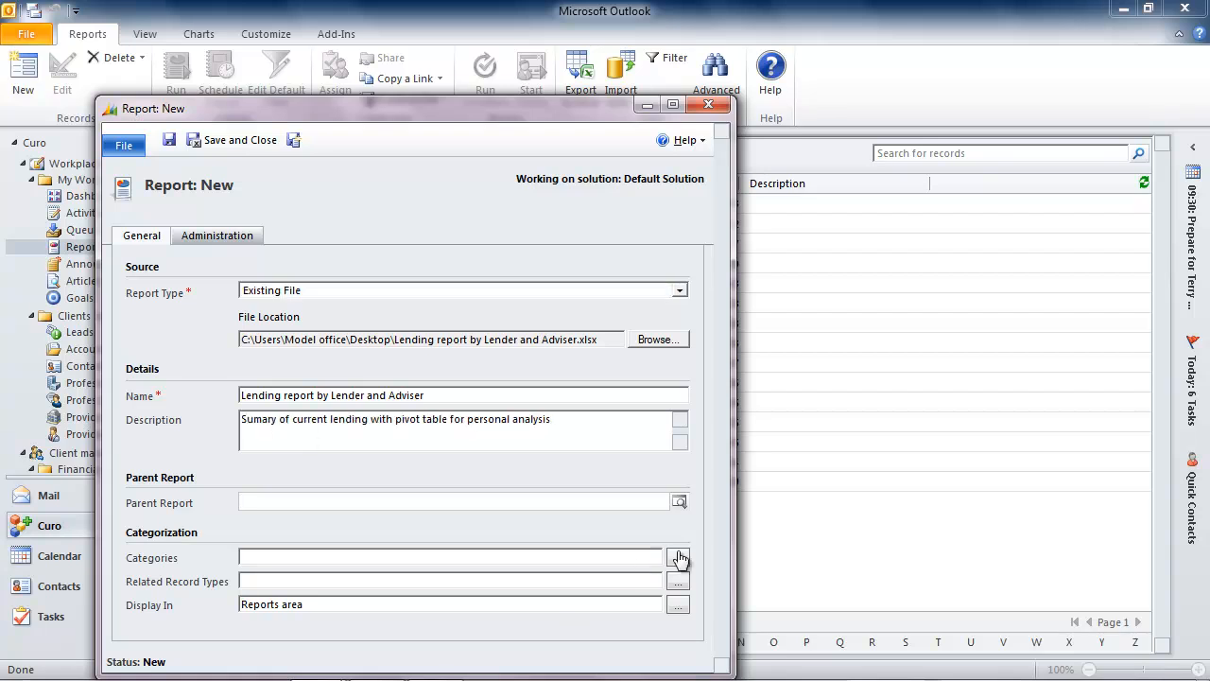
pyautogui.click(678, 557)
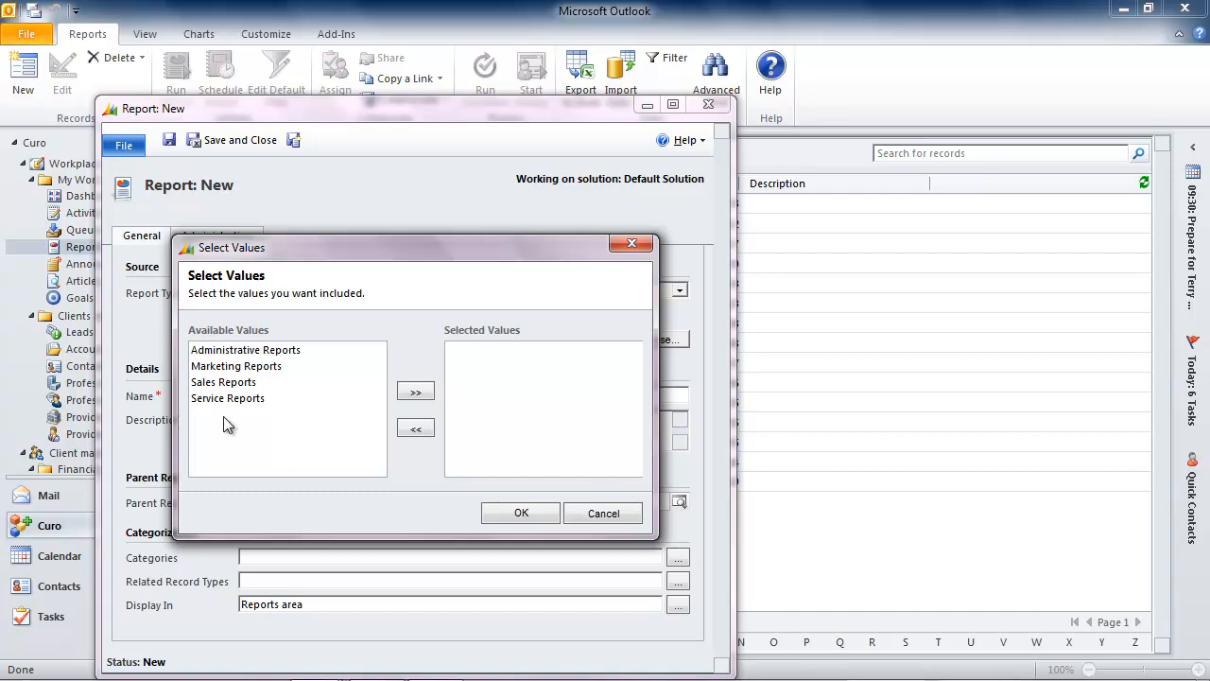
pyautogui.click(236, 350)
pyautogui.click(415, 392)
pyautogui.click(521, 513)
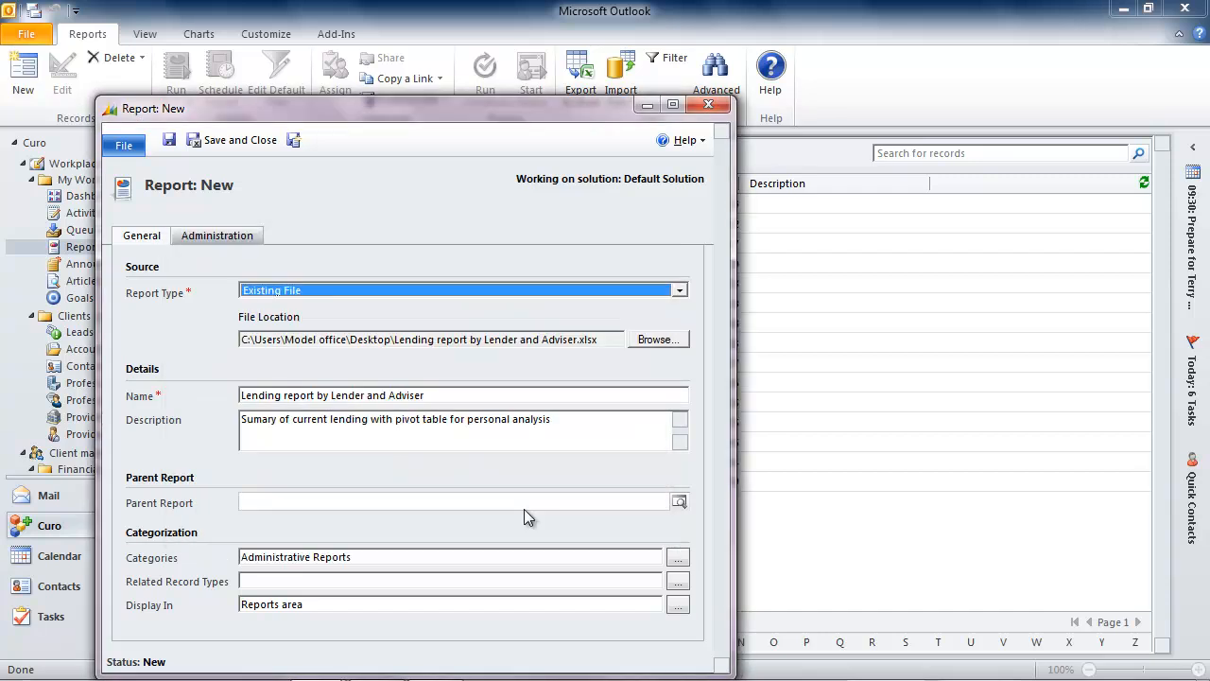
# - Set the report's related record types to Advances
pyautogui.click(679, 581)
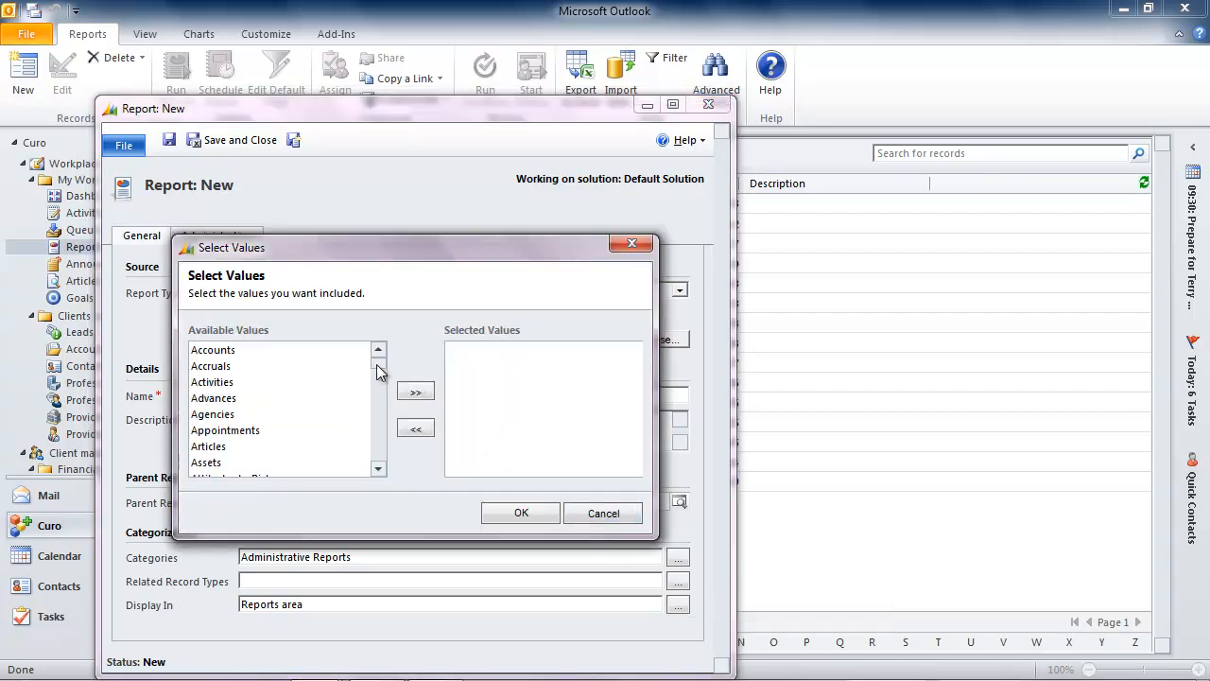
pyautogui.click(312, 398)
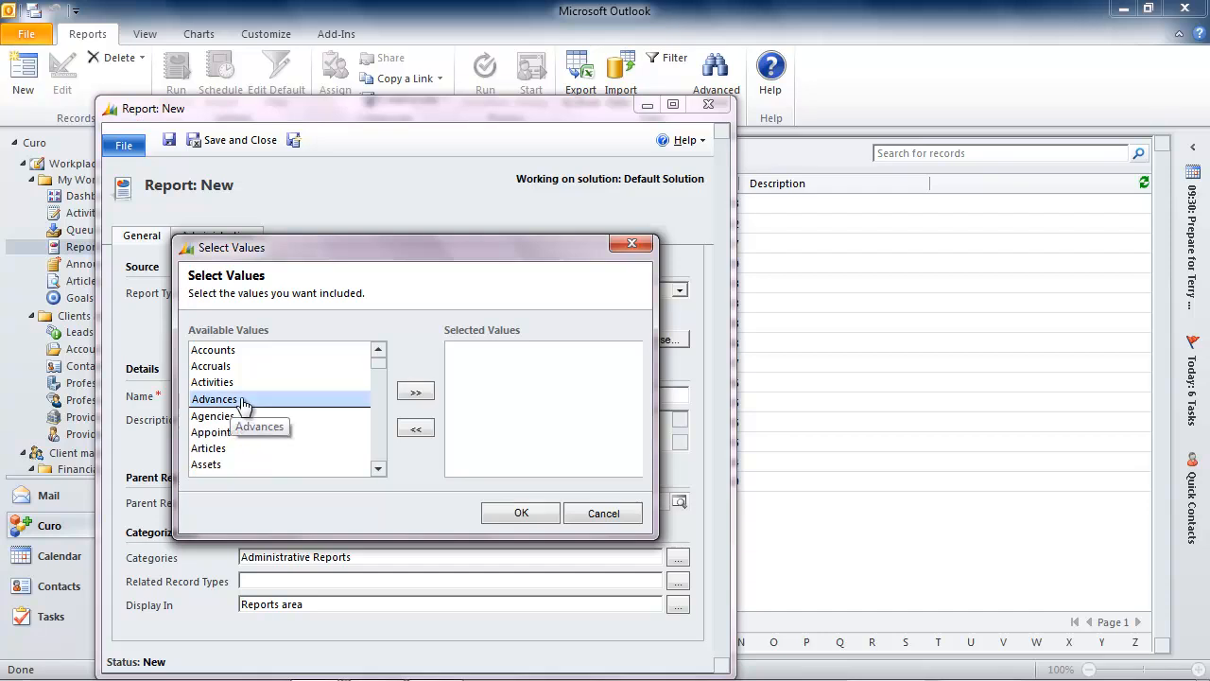
pyautogui.click(417, 395)
pyautogui.click(539, 515)
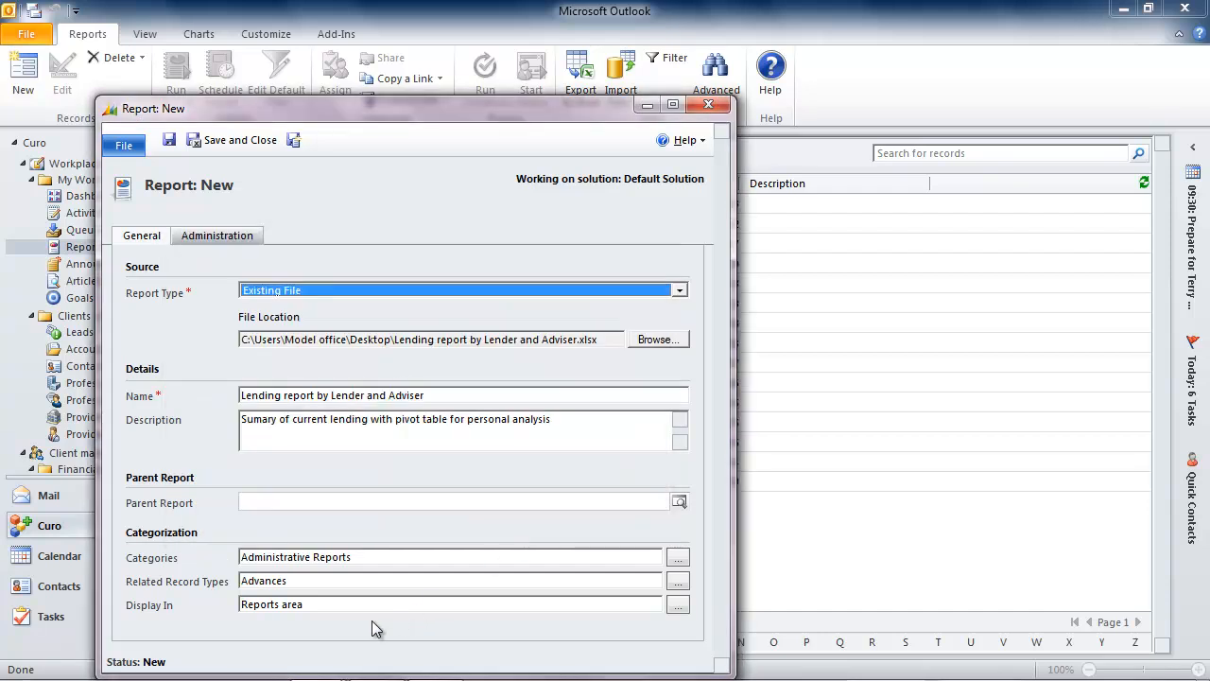
# - Add "Lists for related record types" to the report's display areas, and save and close the report
pyautogui.click(678, 604)
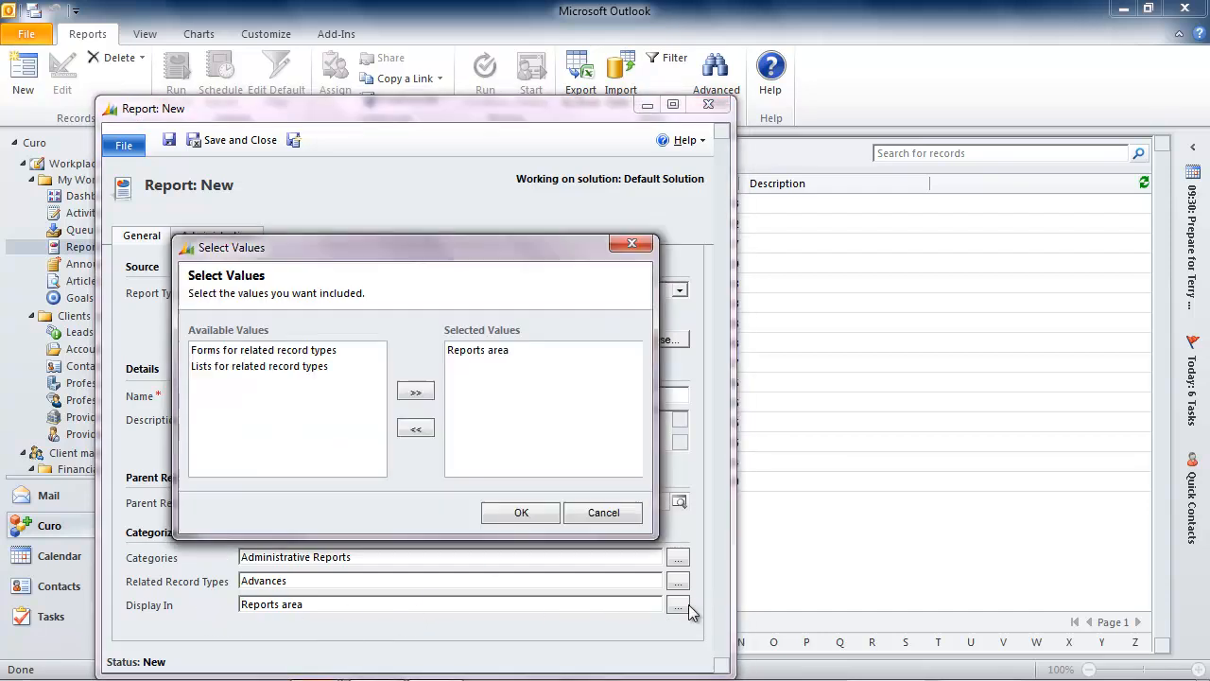
pyautogui.click(275, 373)
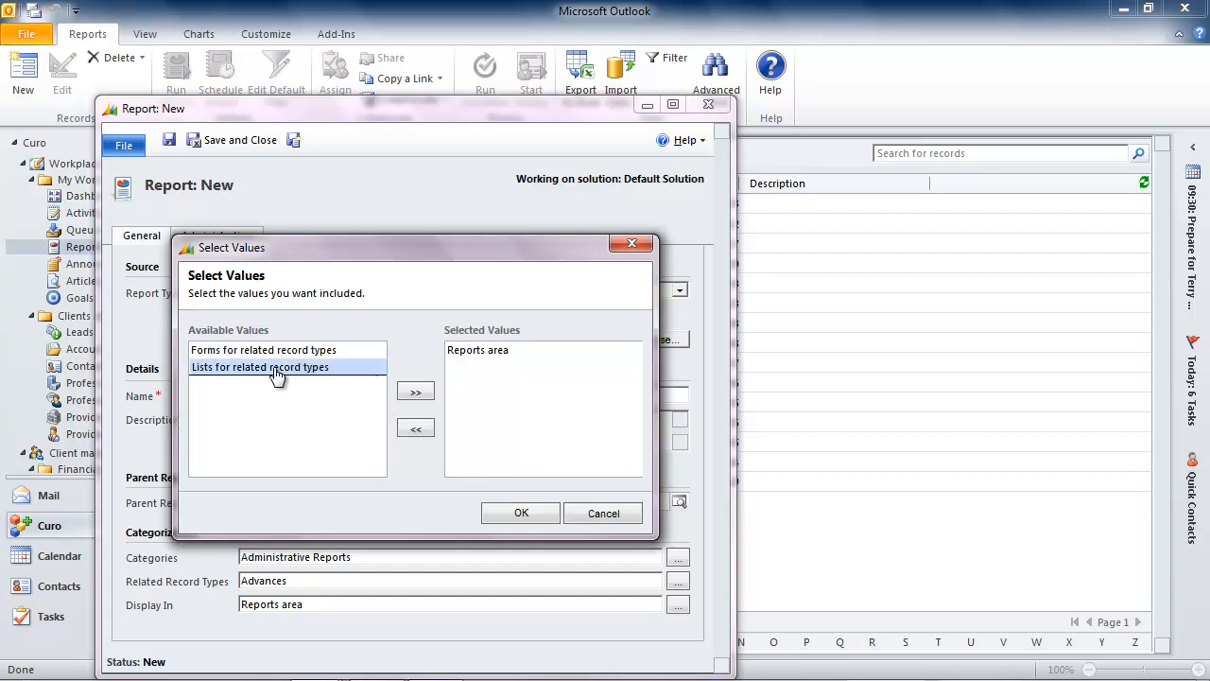
pyautogui.click(416, 392)
pyautogui.click(517, 513)
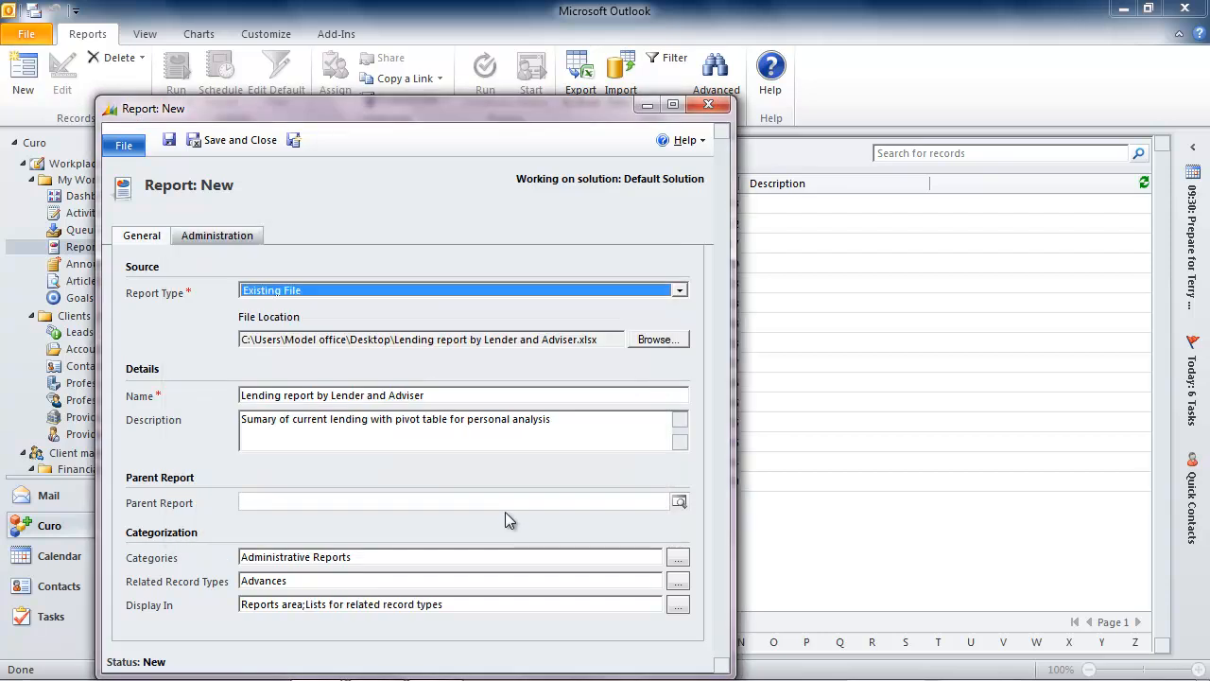
pyautogui.click(213, 142)
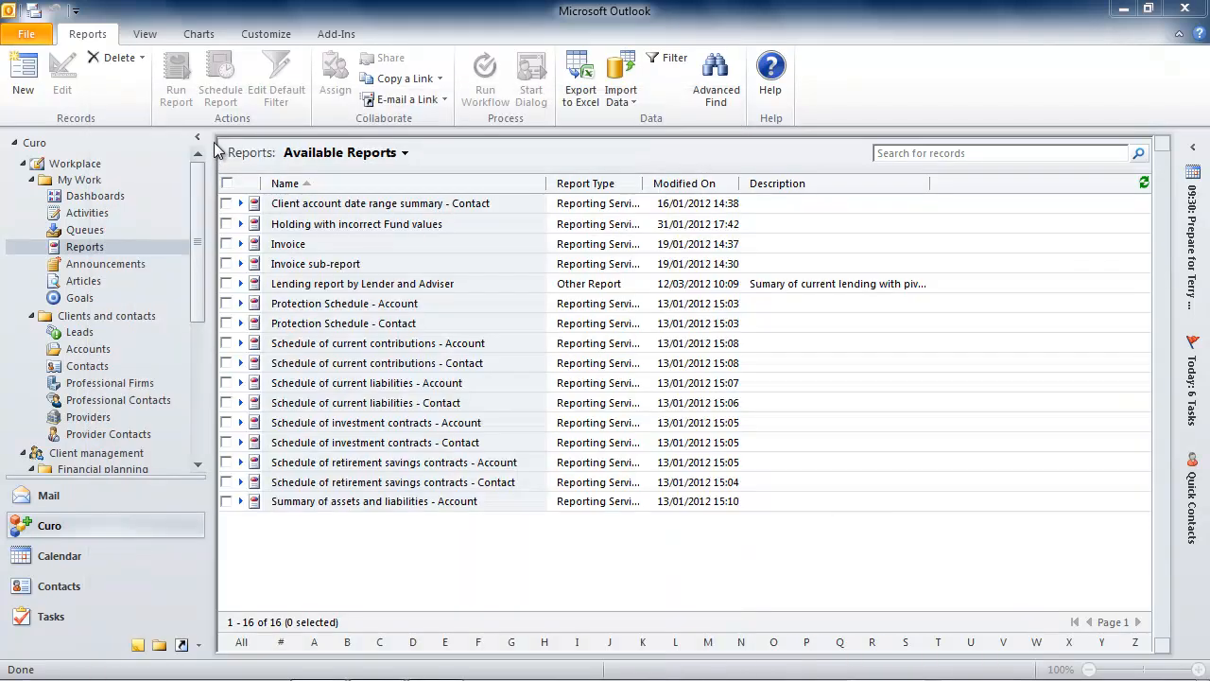
# - Minimize Outlook to reach the lending report workbook on the desktop
pyautogui.click(1122, 12)
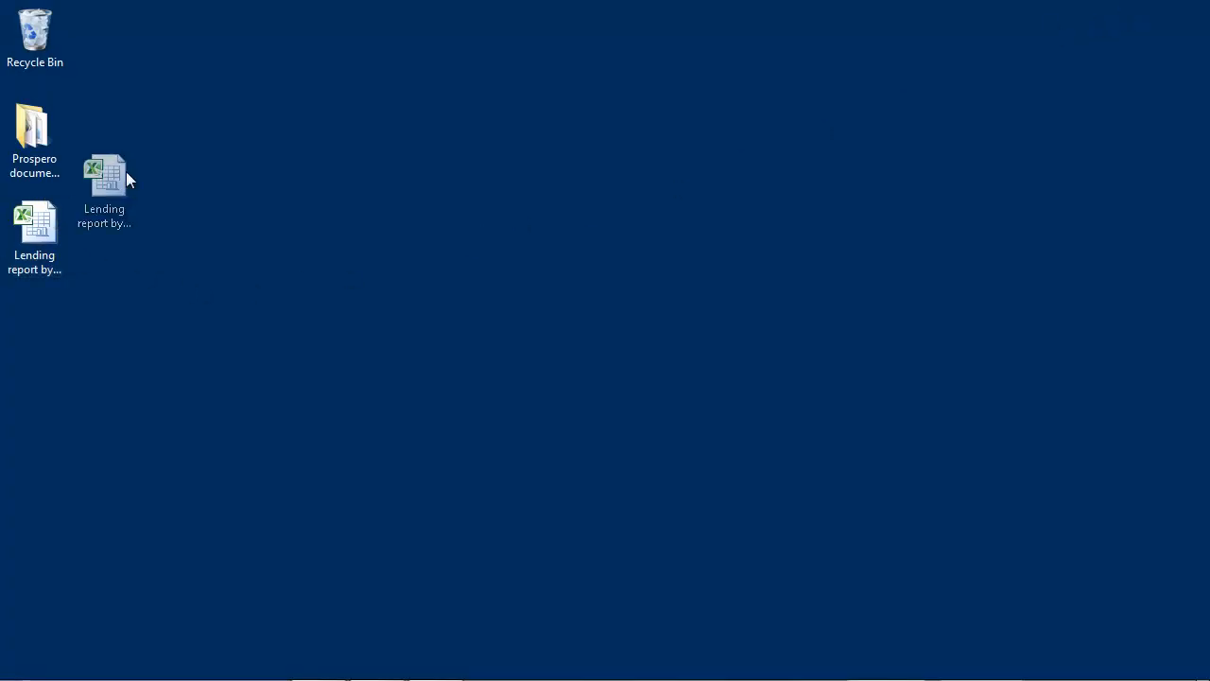